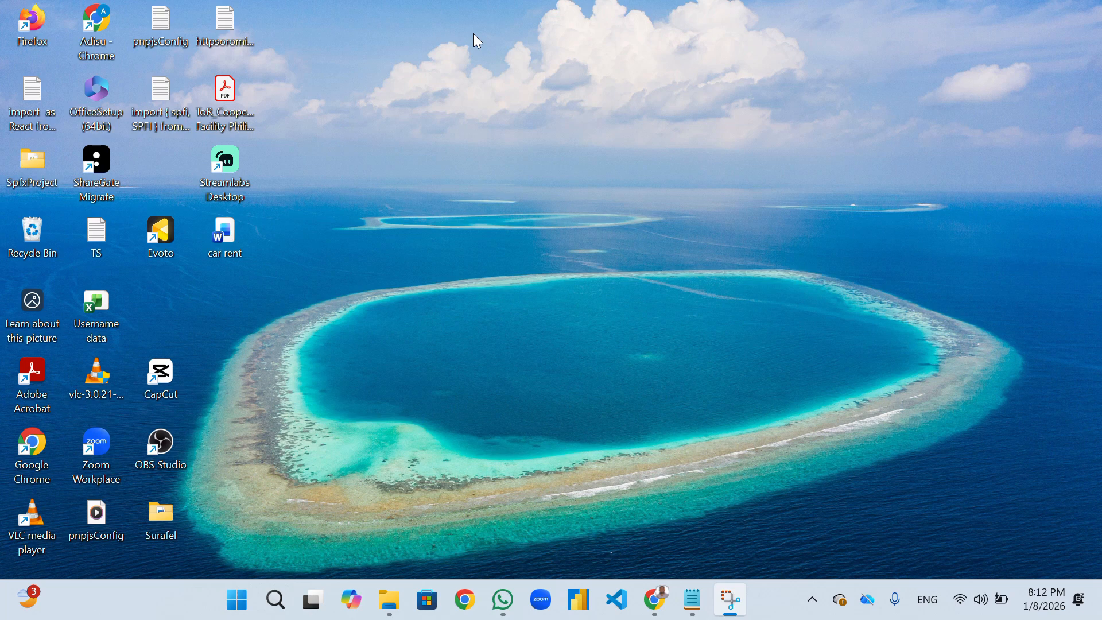
# - Bring up the open File Explorer, WhatsApp and Chrome windows in turn, minimizing each one back to the desktop
pyautogui.click(397, 611)
pyautogui.click(397, 611)
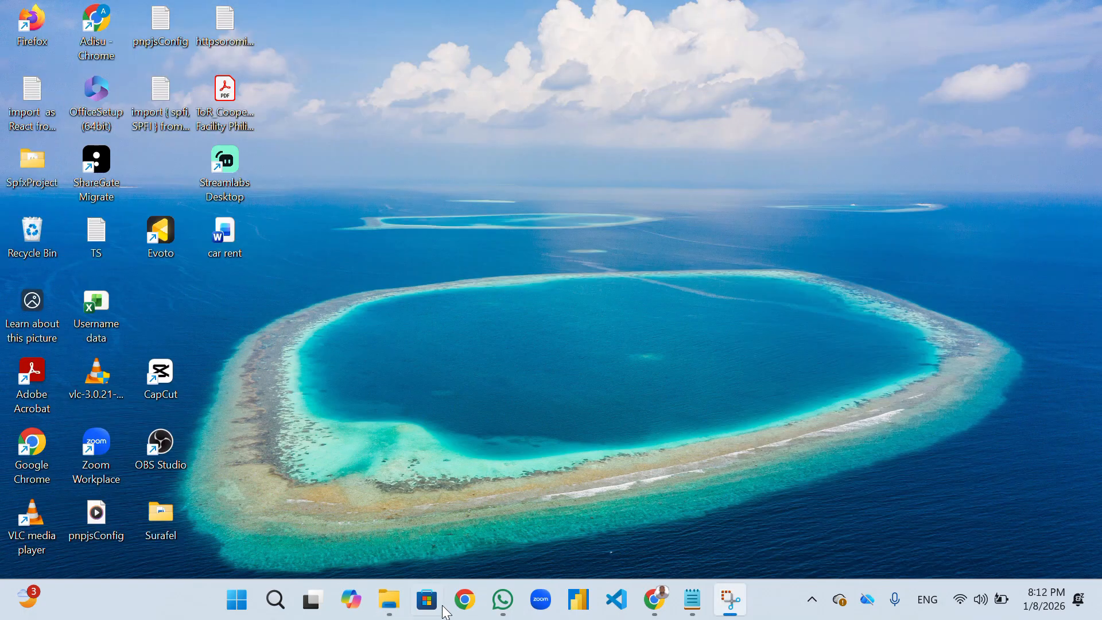
pyautogui.click(509, 612)
pyautogui.click(510, 613)
pyautogui.click(666, 613)
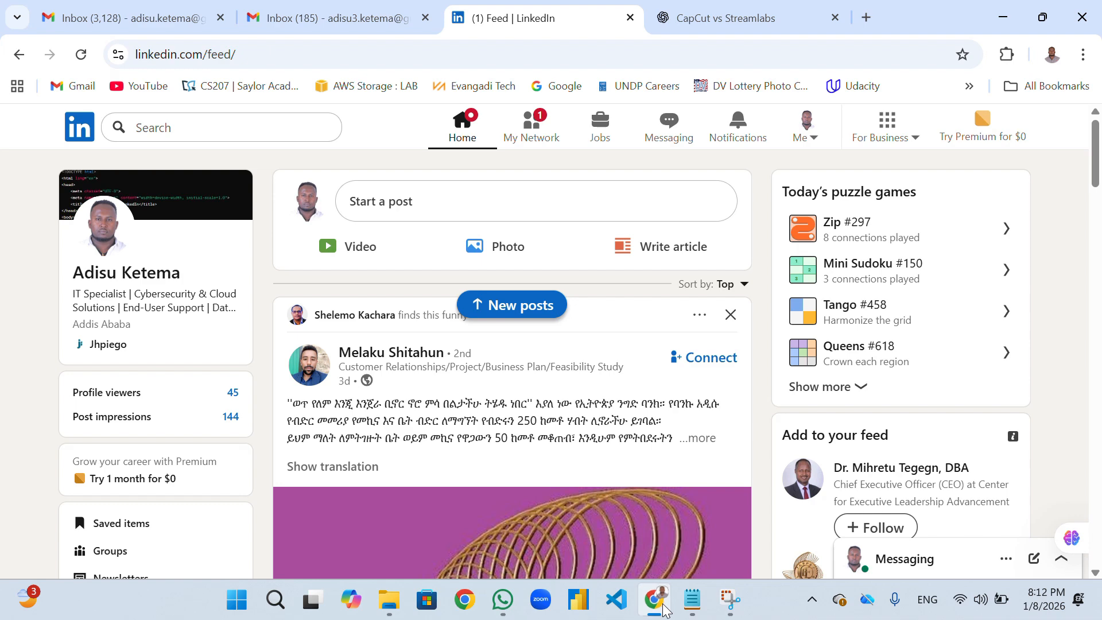
pyautogui.click(665, 610)
pyautogui.click(381, 613)
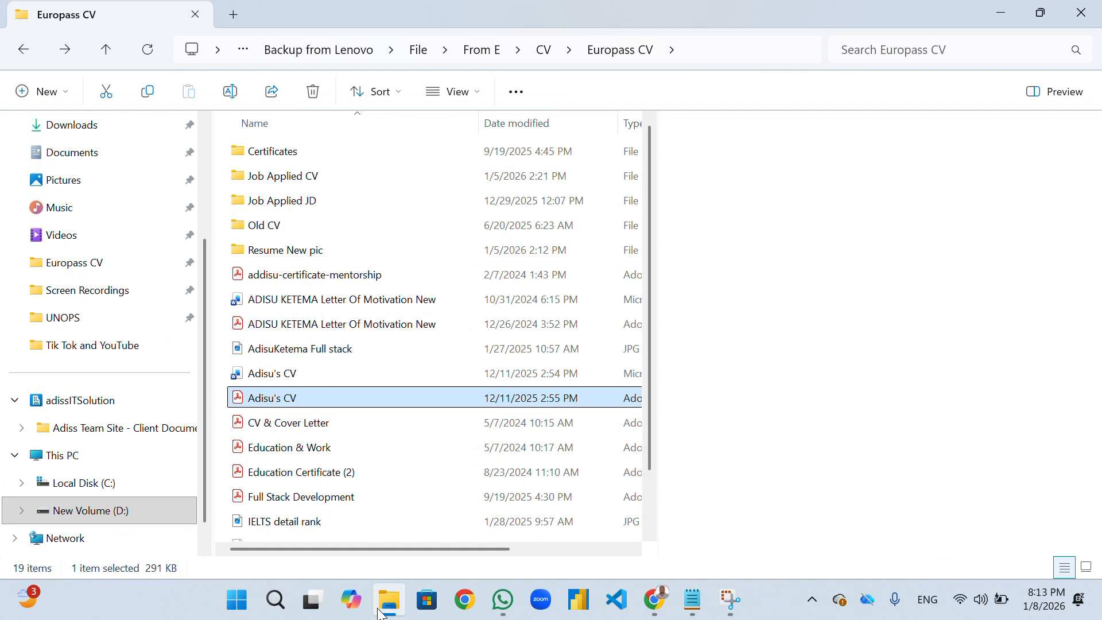
pyautogui.click(379, 612)
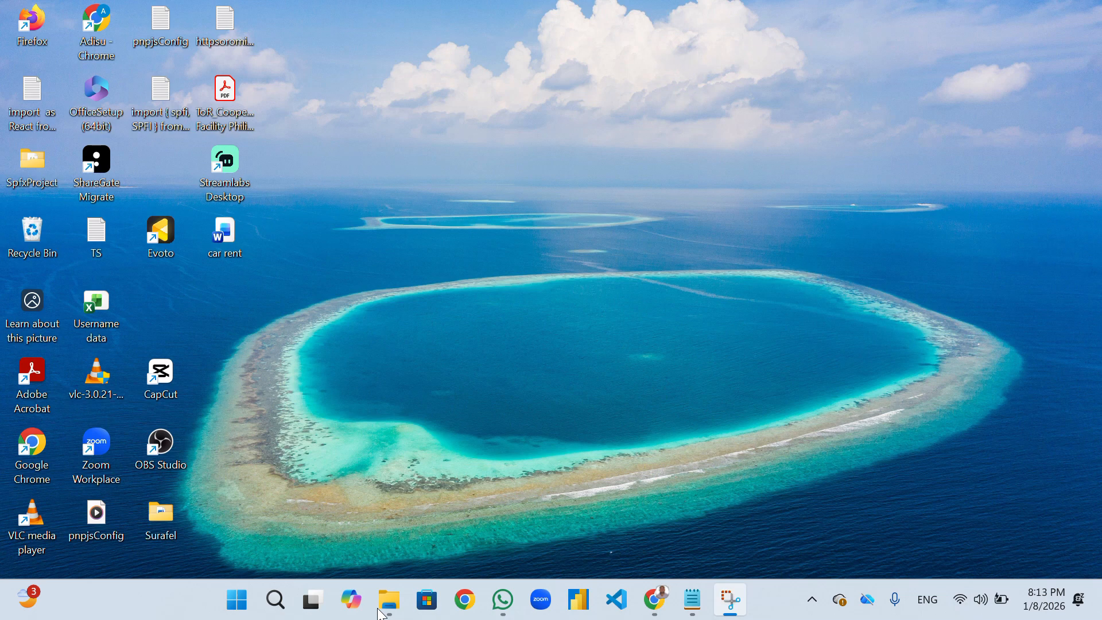
# - Switch to the Notepad list of keyboard shortcuts and cycle through all open windows in the task switcher
pyautogui.click(693, 610)
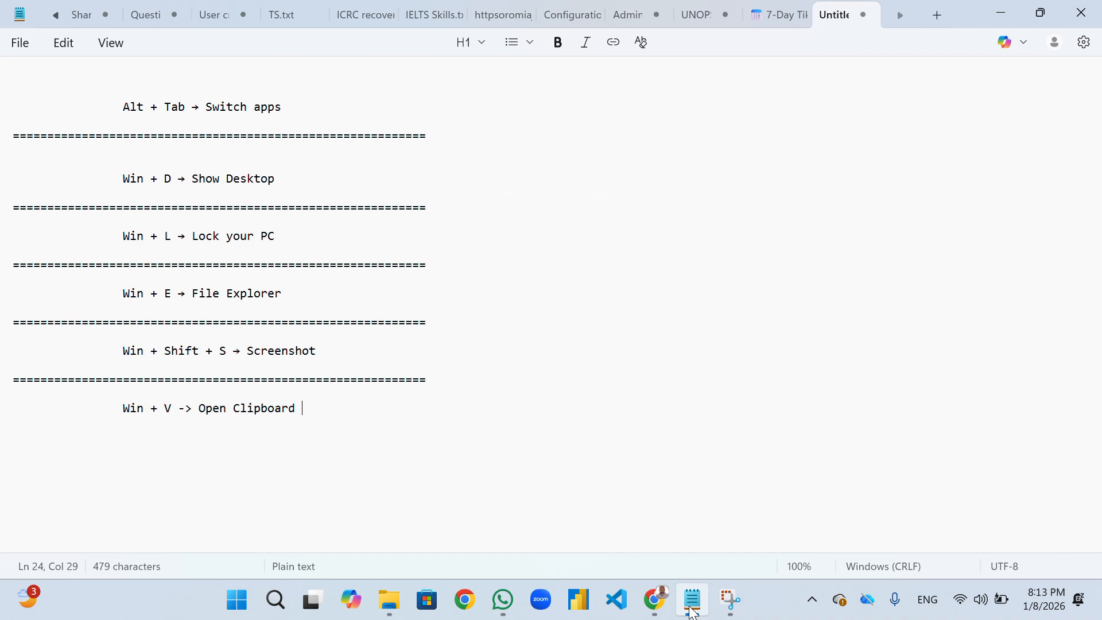
pyautogui.hotkey('alt', 'Tab')
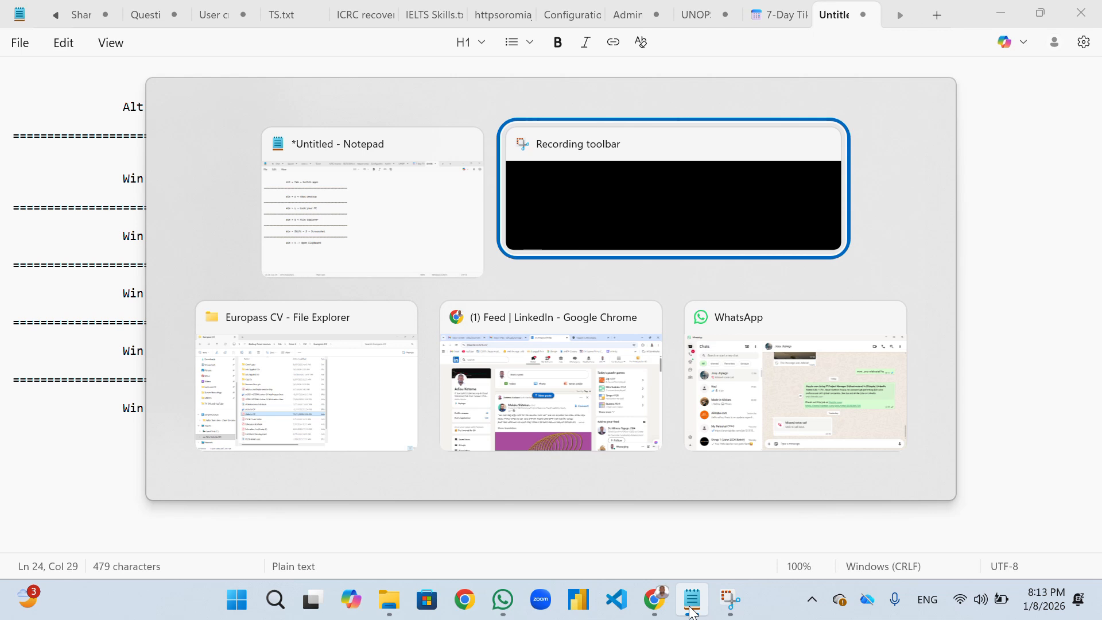
pyautogui.hotkey('alt', 'Tab')
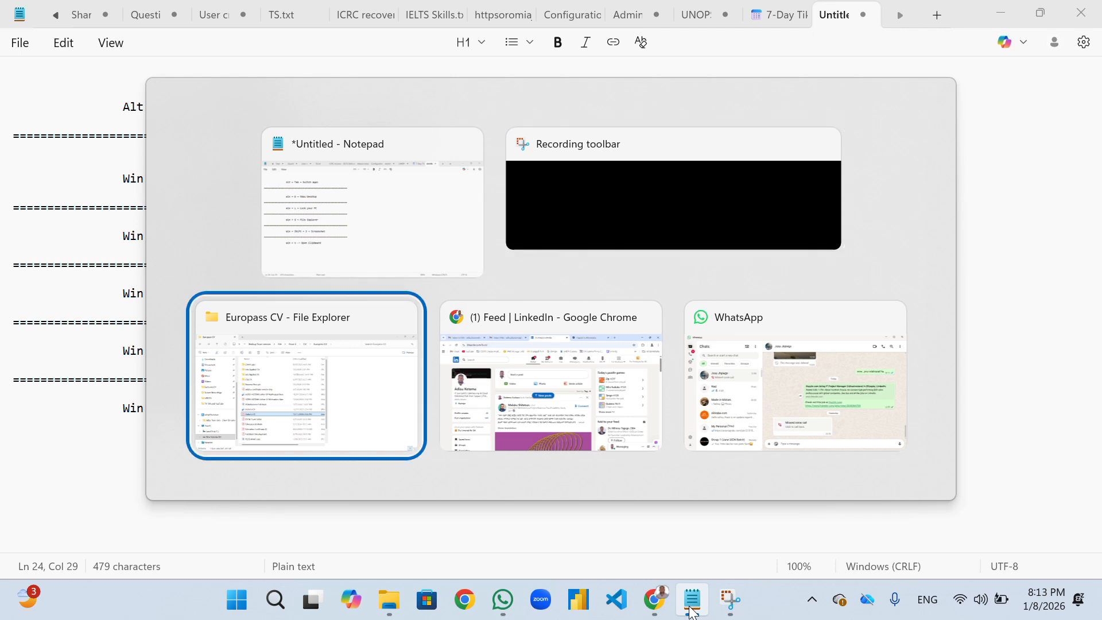
pyautogui.hotkey('alt', 'Tab')
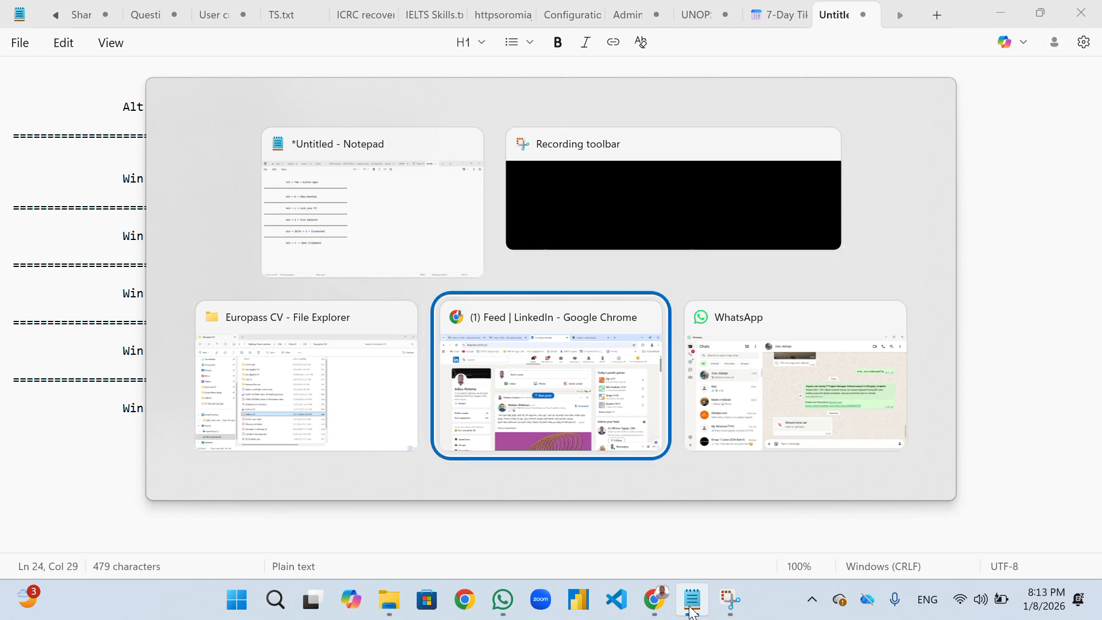
pyautogui.hotkey('alt', 'Tab')
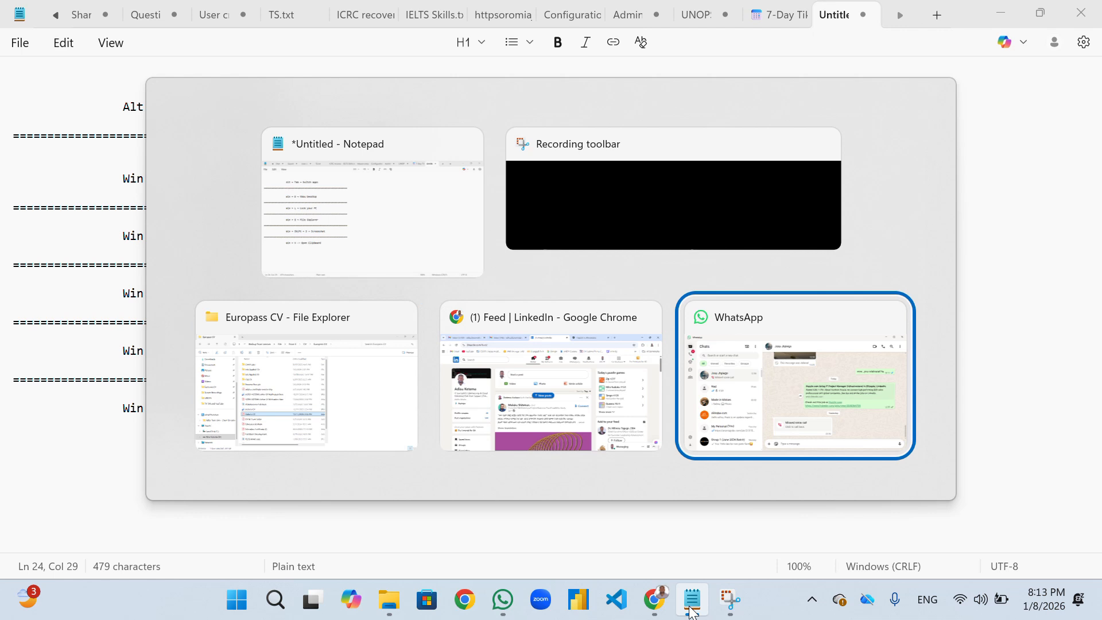
pyautogui.hotkey('alt', 'Tab')
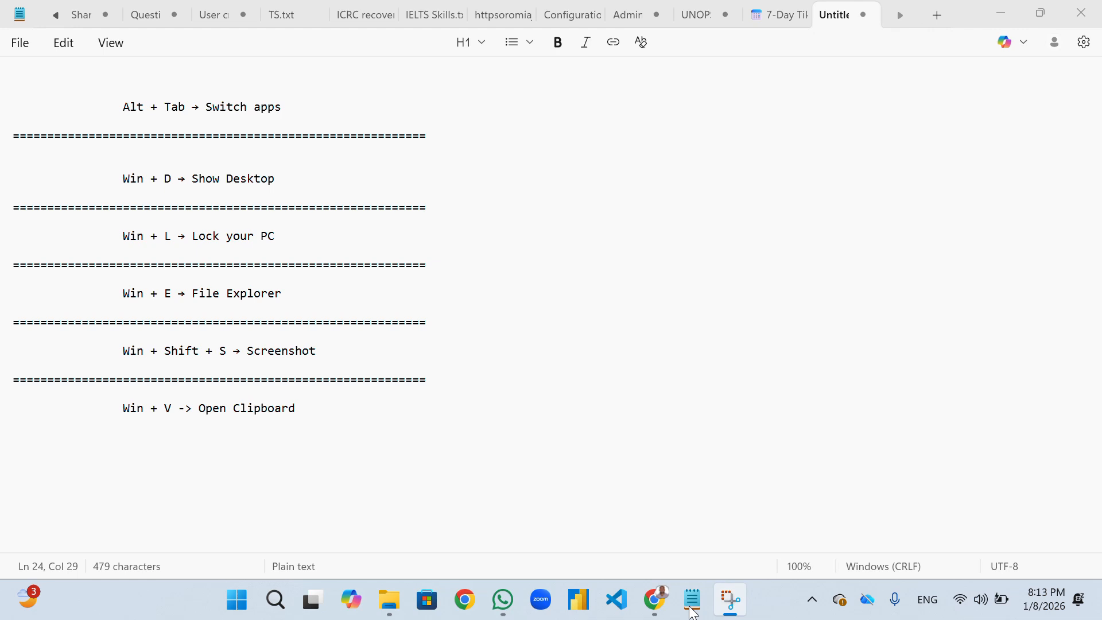
# - Show the desktop and bring the Notepad shortcut list back, repeating the switch once more
pyautogui.press('super+d')
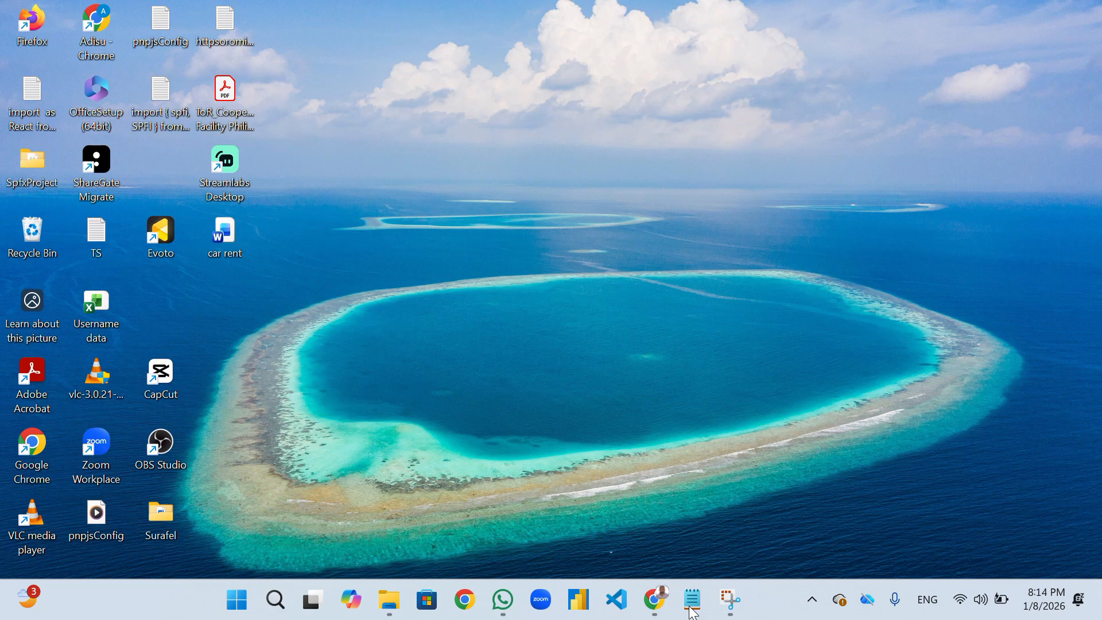
pyautogui.click(693, 611)
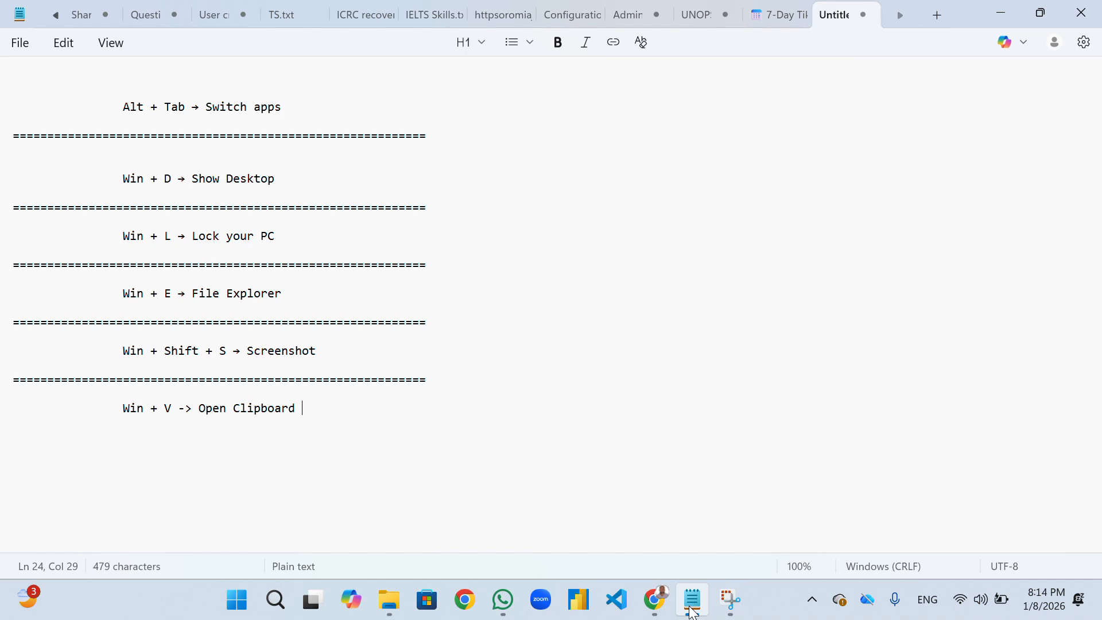
pyautogui.click(693, 614)
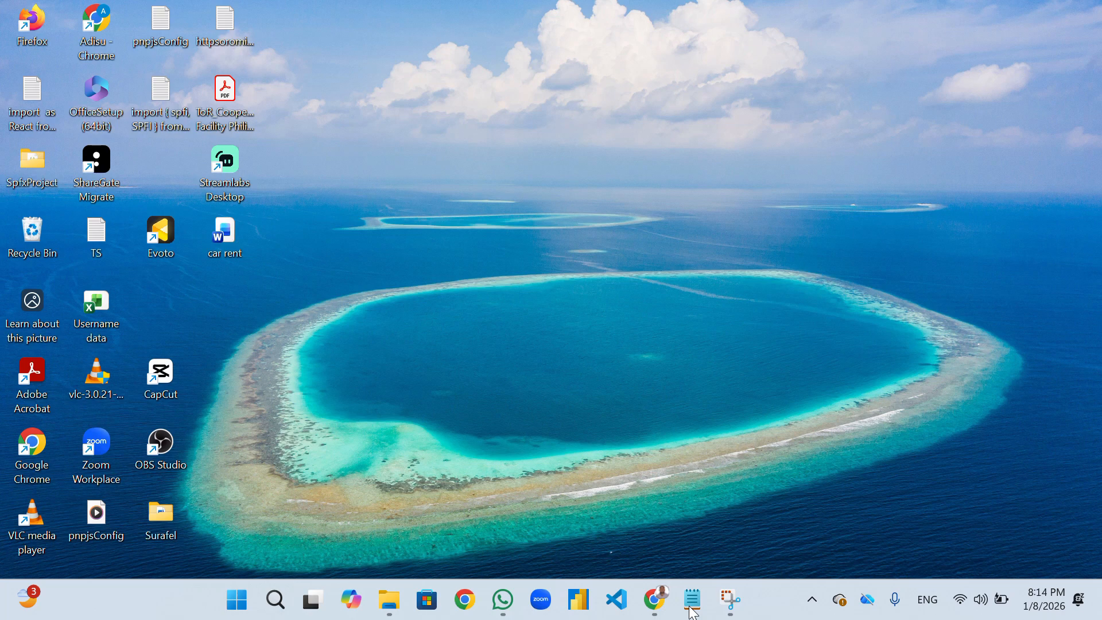
pyautogui.click(692, 601)
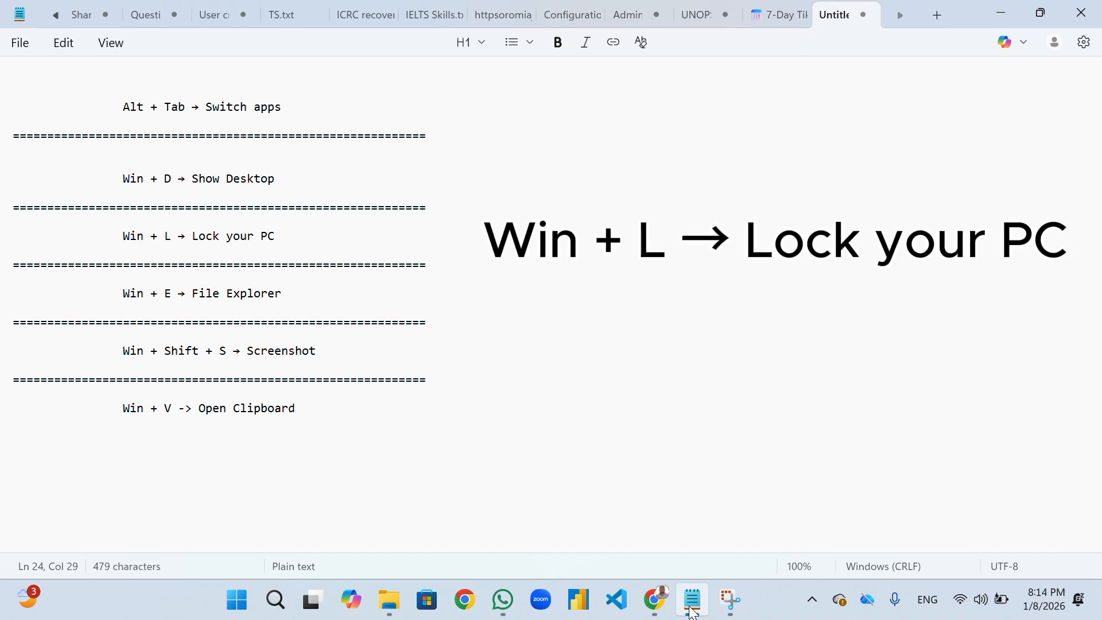
pyautogui.press('super')
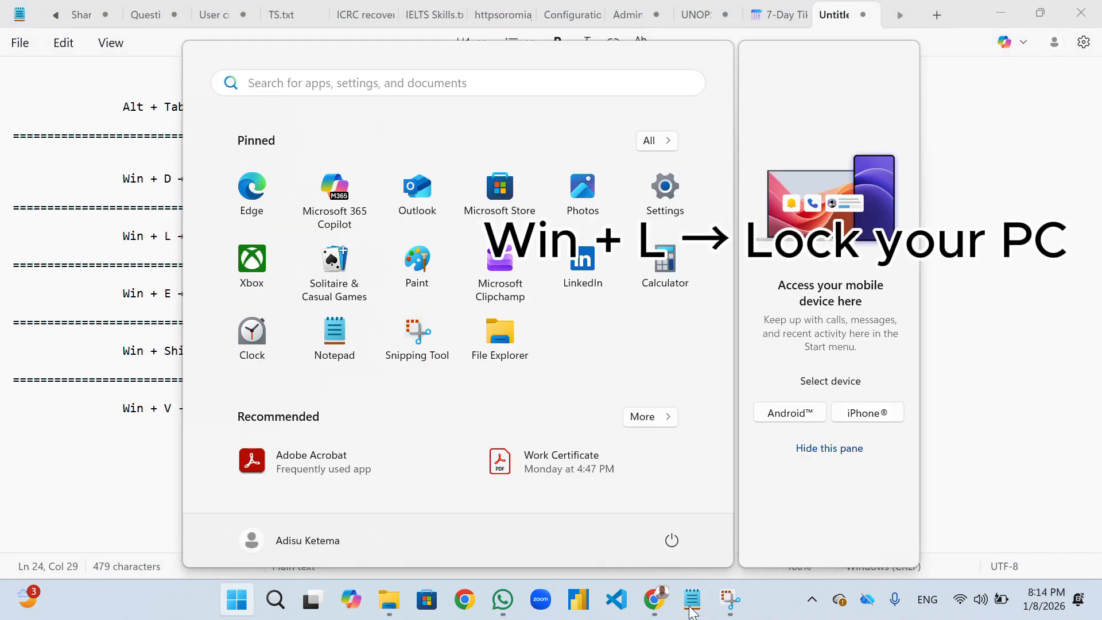
pyautogui.press('super')
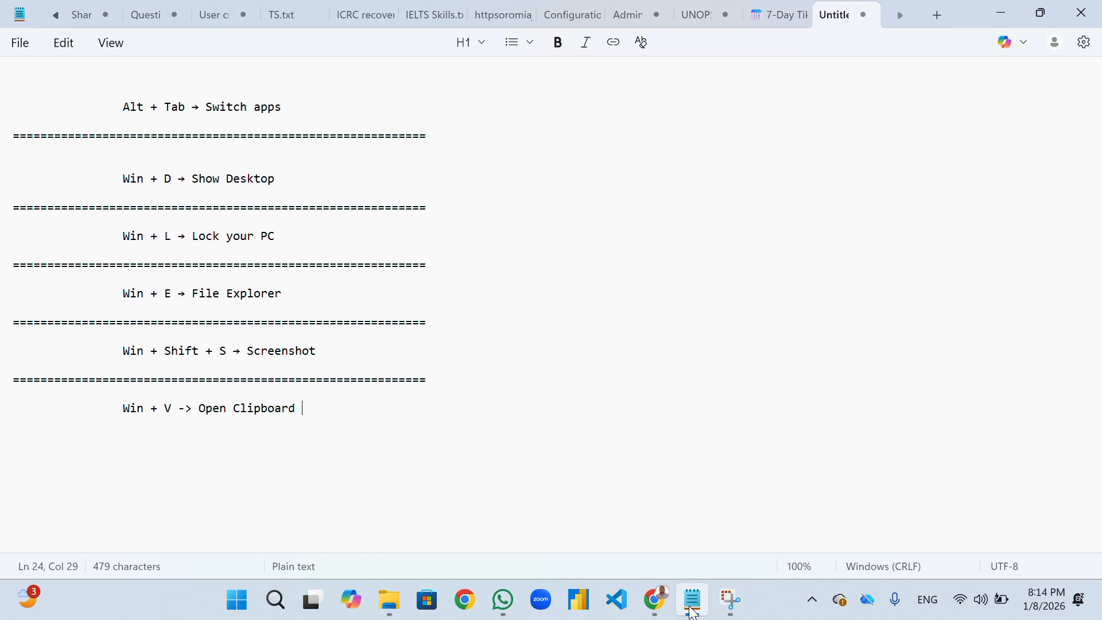
pyautogui.press('super+v')
pyautogui.press('super')
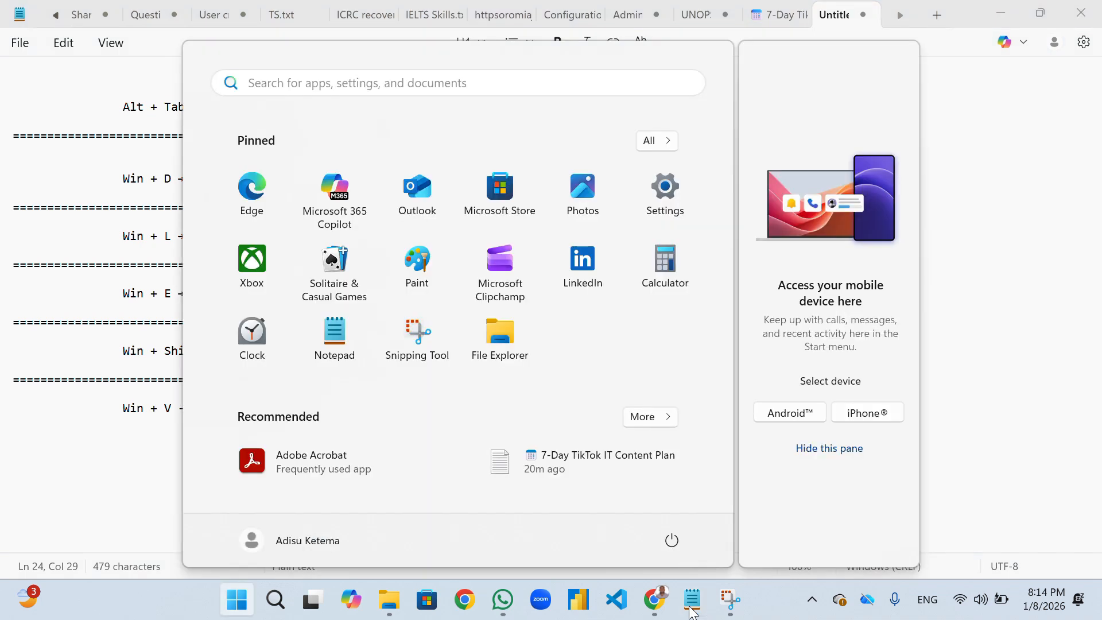
pyautogui.press('super')
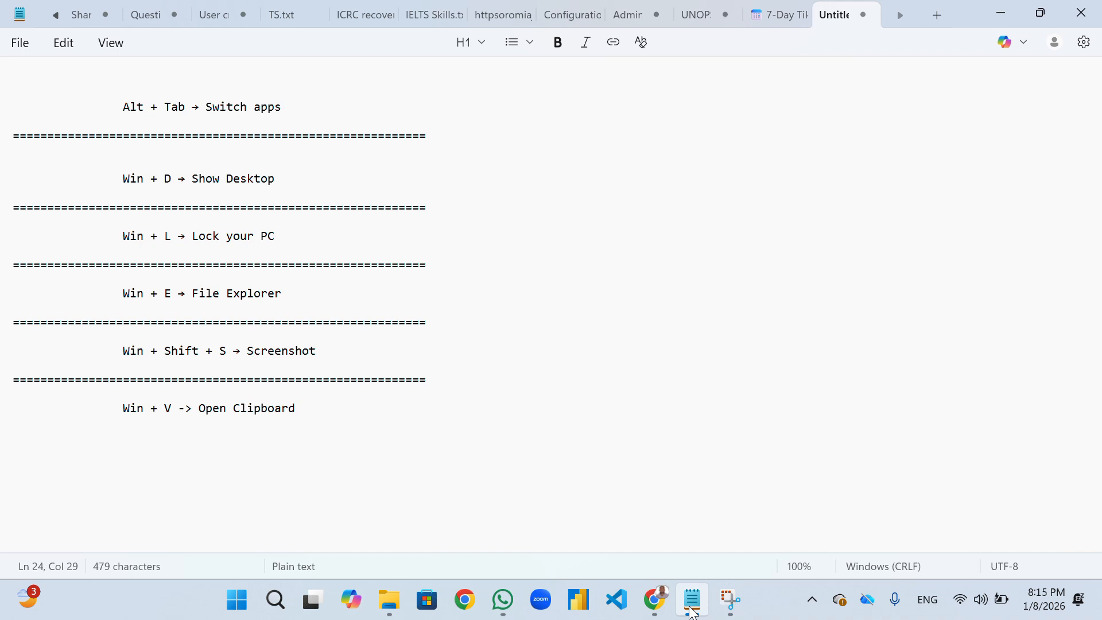
# - Display the power options containing Lock, Sleep, Shut down and Restart, and close them without choosing one
pyautogui.click(237, 600)
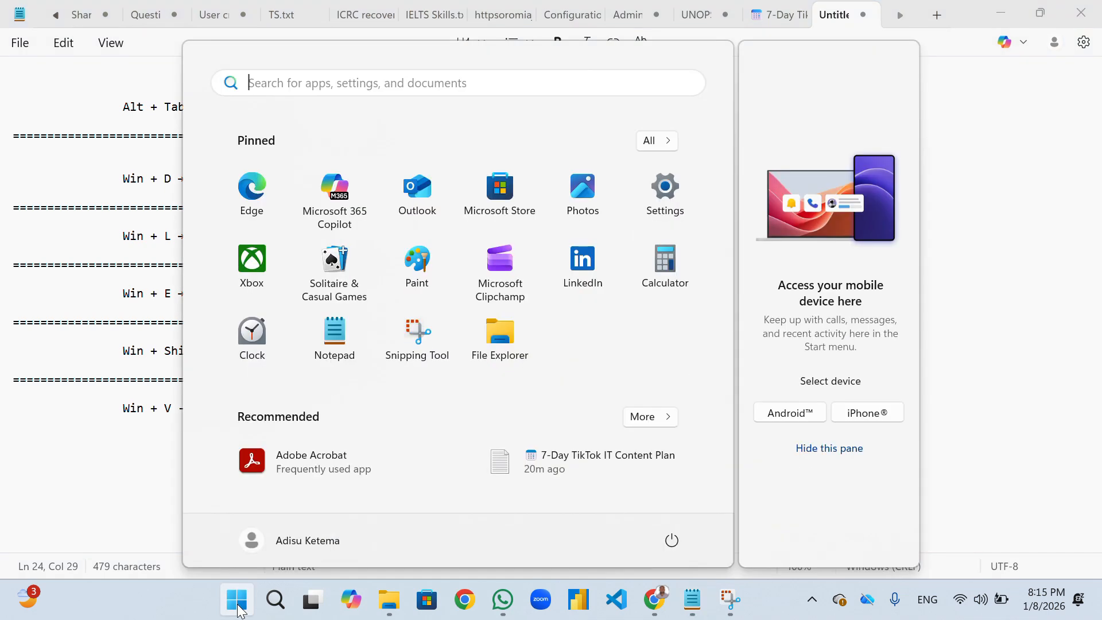
pyautogui.click(672, 541)
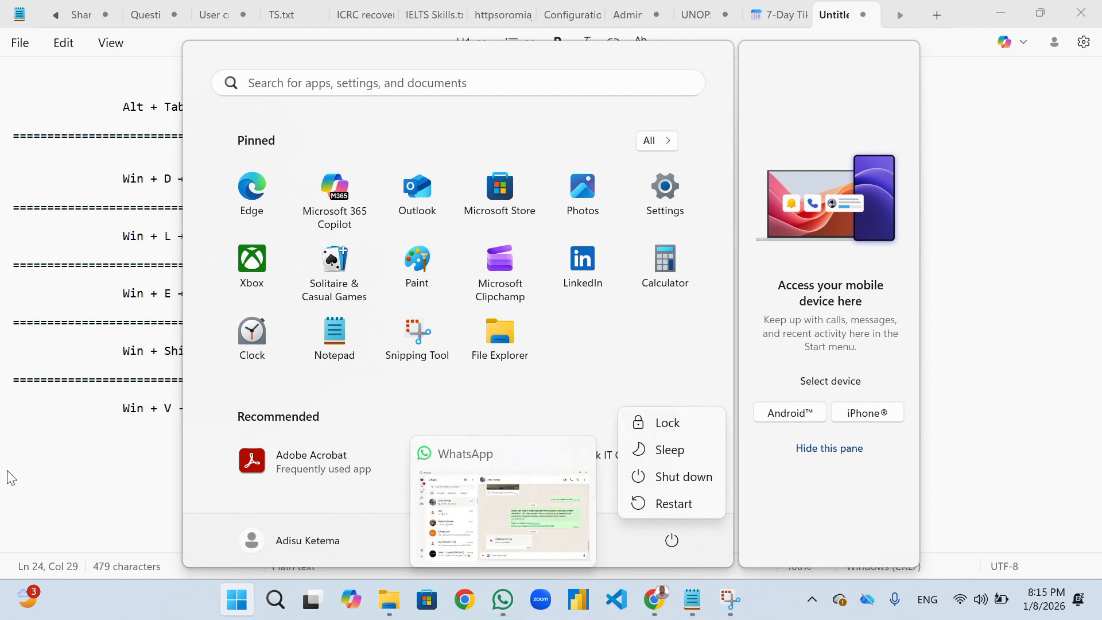
pyautogui.click(29, 470)
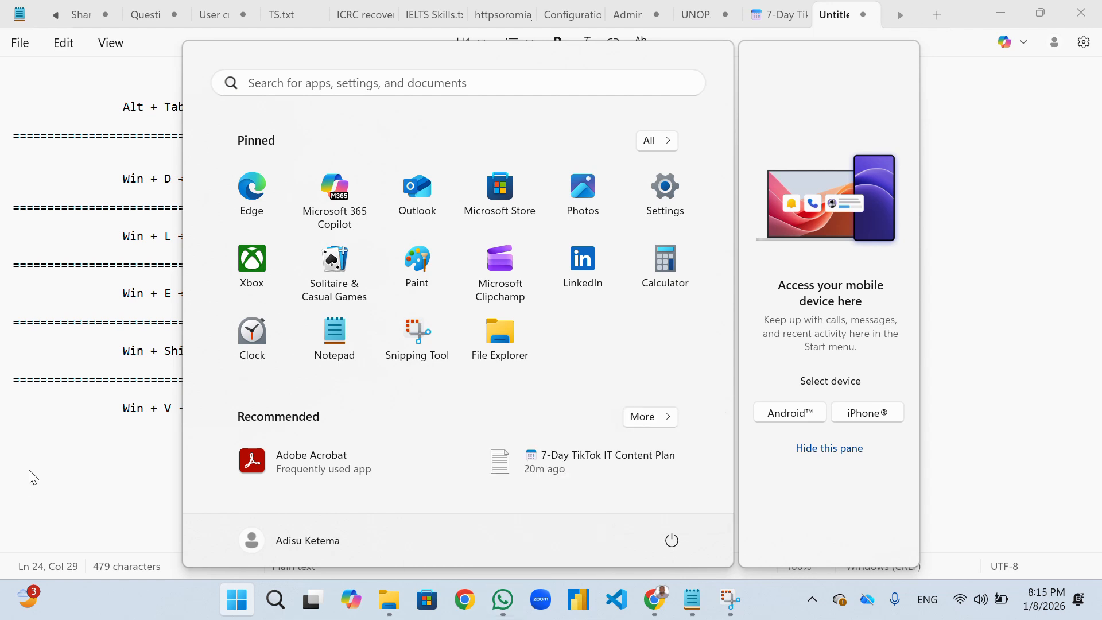
pyautogui.click(29, 477)
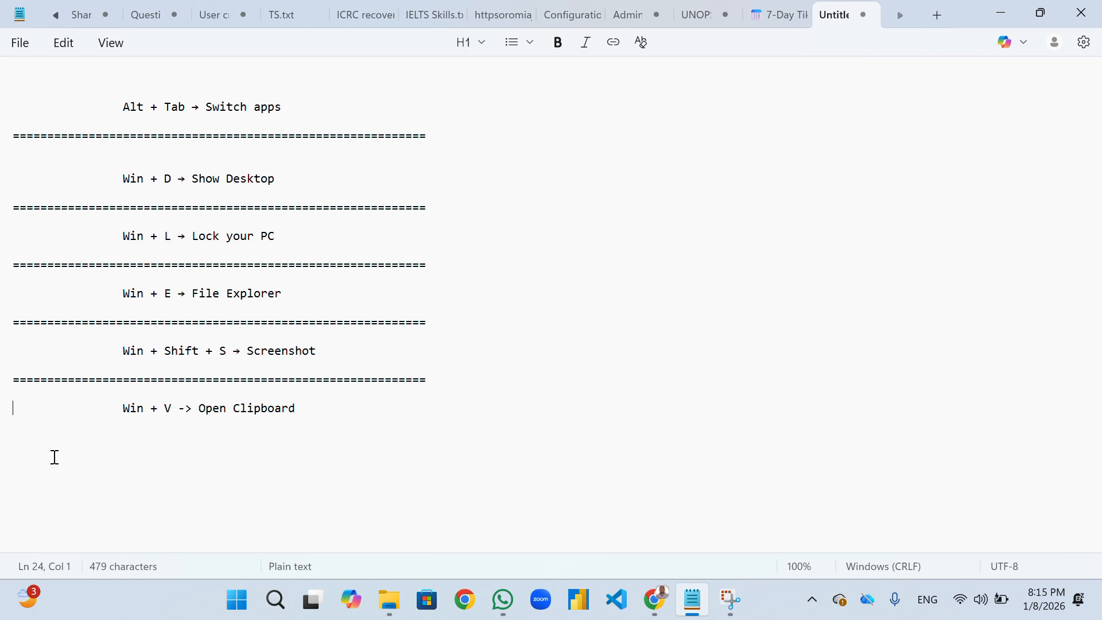
# - Close the open File Explorer window and minimize the Notepad shortcut list
pyautogui.click(392, 608)
pyautogui.click(1082, 12)
pyautogui.click(1009, 12)
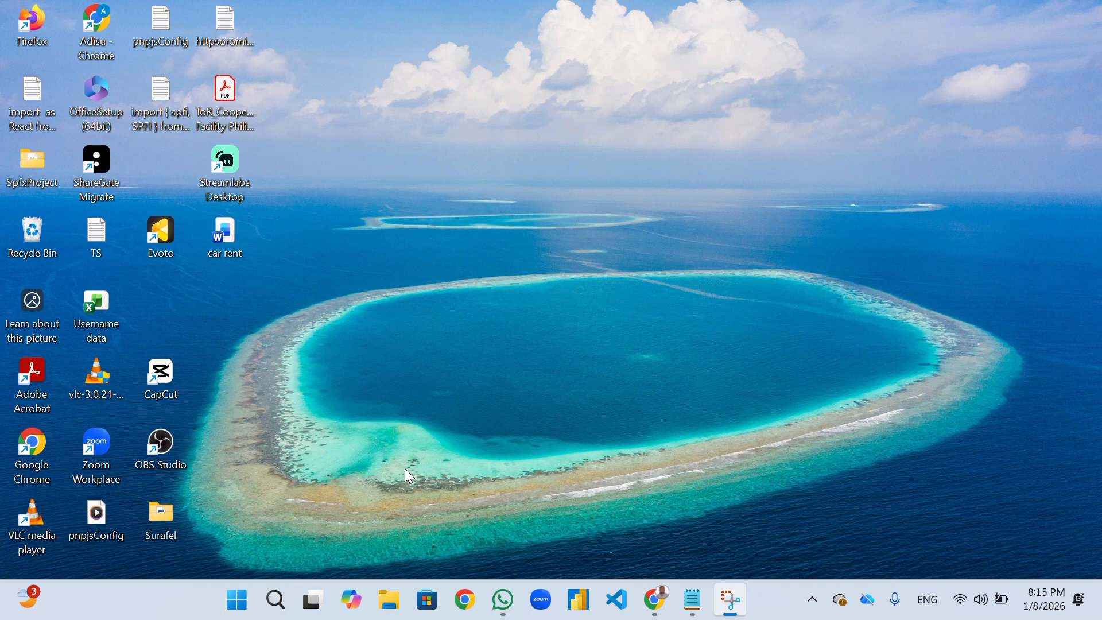
# - Open a new File Explorer window on its Home page and minimize it
pyautogui.press('super+e')
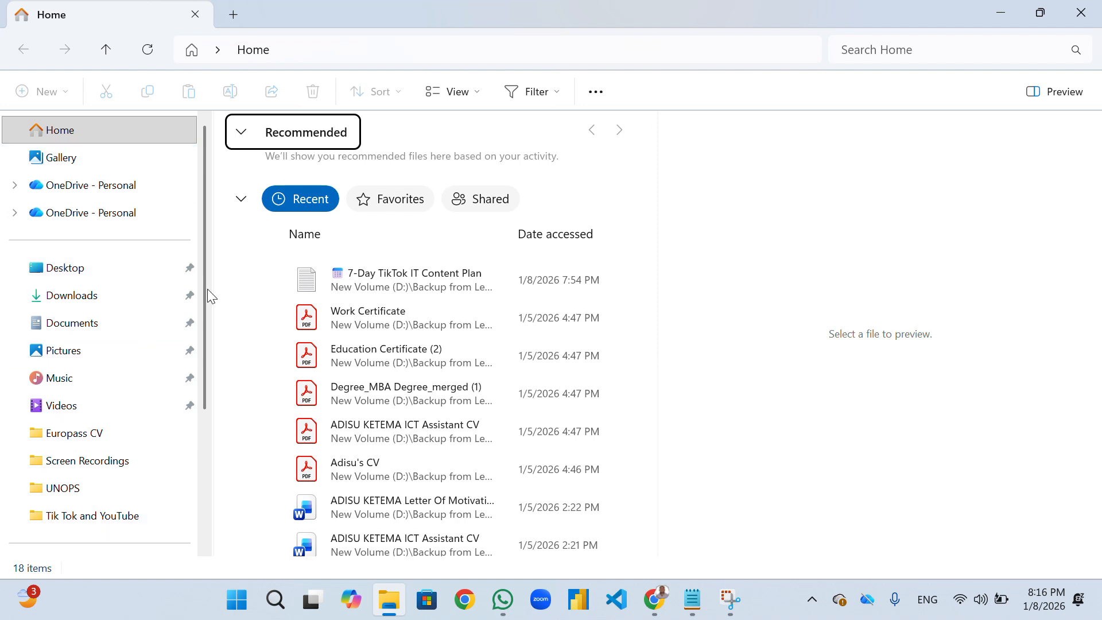
pyautogui.click(1002, 15)
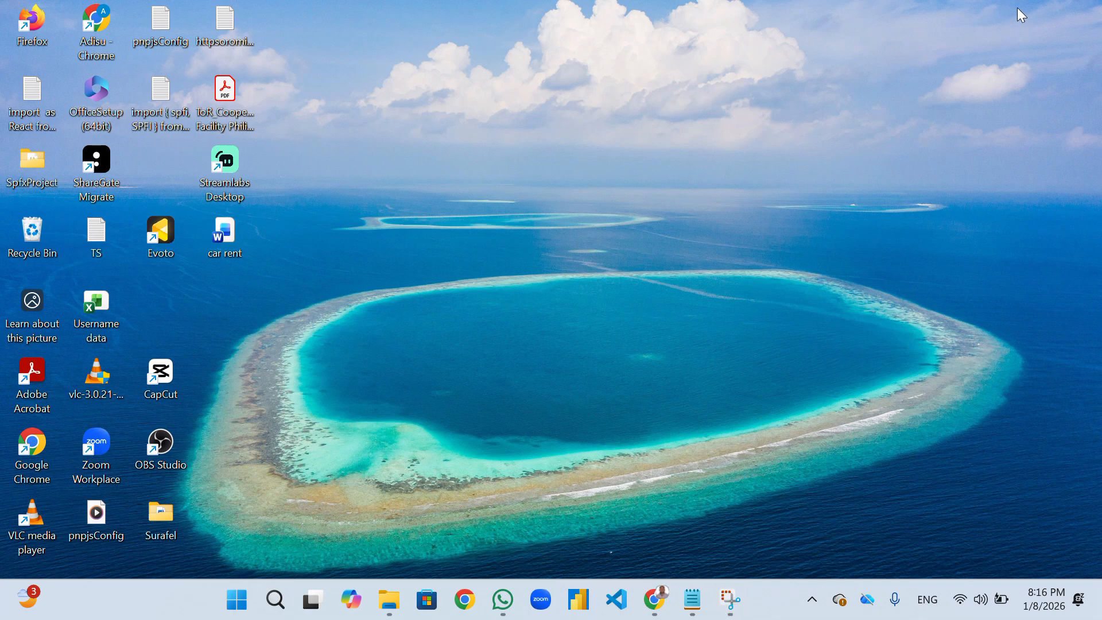
# - Return to the Notepad shortcut list and capture a rectangular screenshot covering the whole list
pyautogui.click(695, 599)
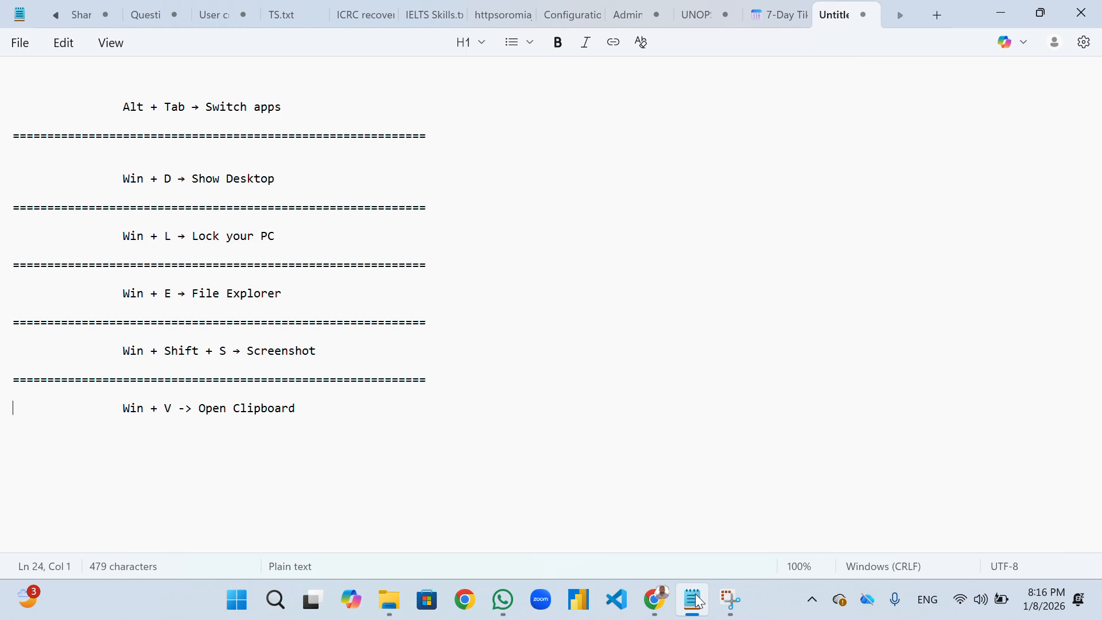
pyautogui.press('super+shift+s')
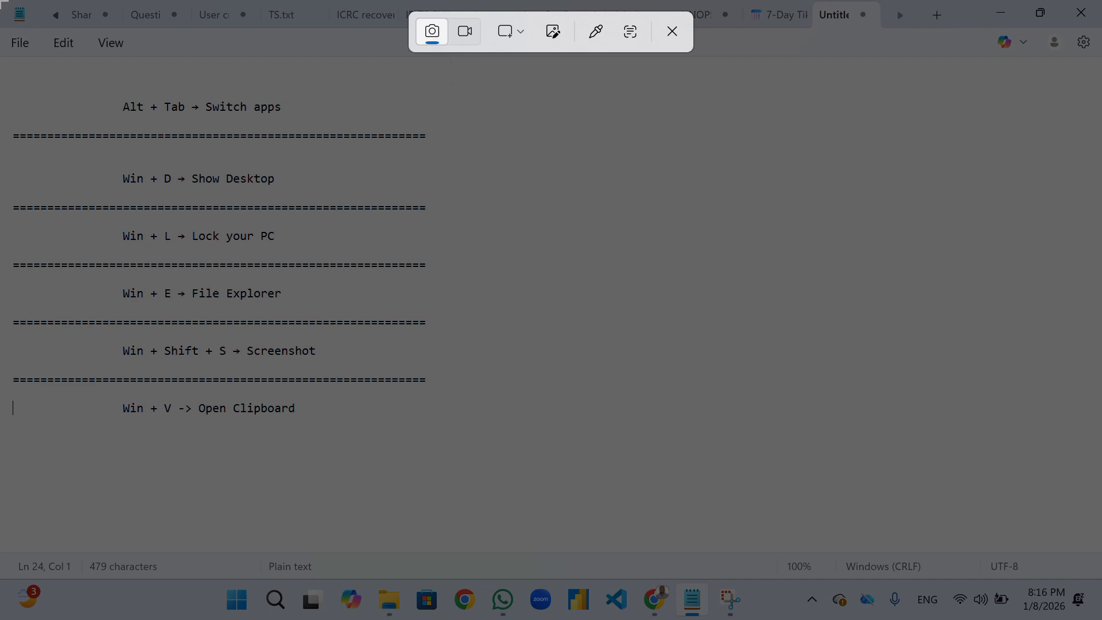
pyautogui.moveTo(1, 1); pyautogui.dragTo(542, 551)
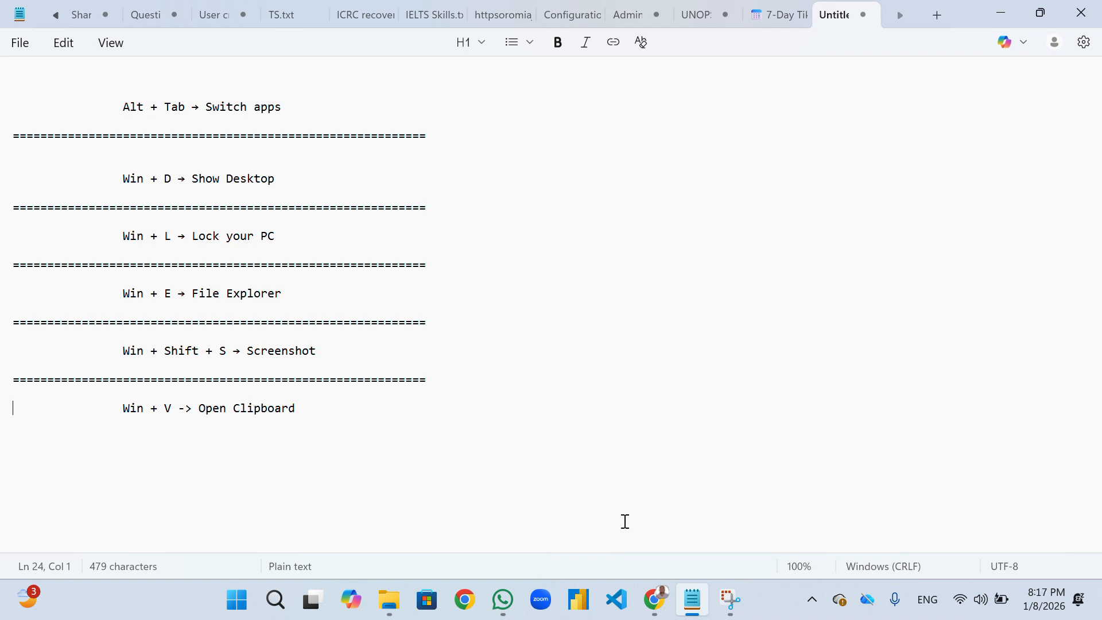
# - Start another screen snip, check the capture area choices in video recording mode, and close it without recording
pyautogui.press('super+shift+s')
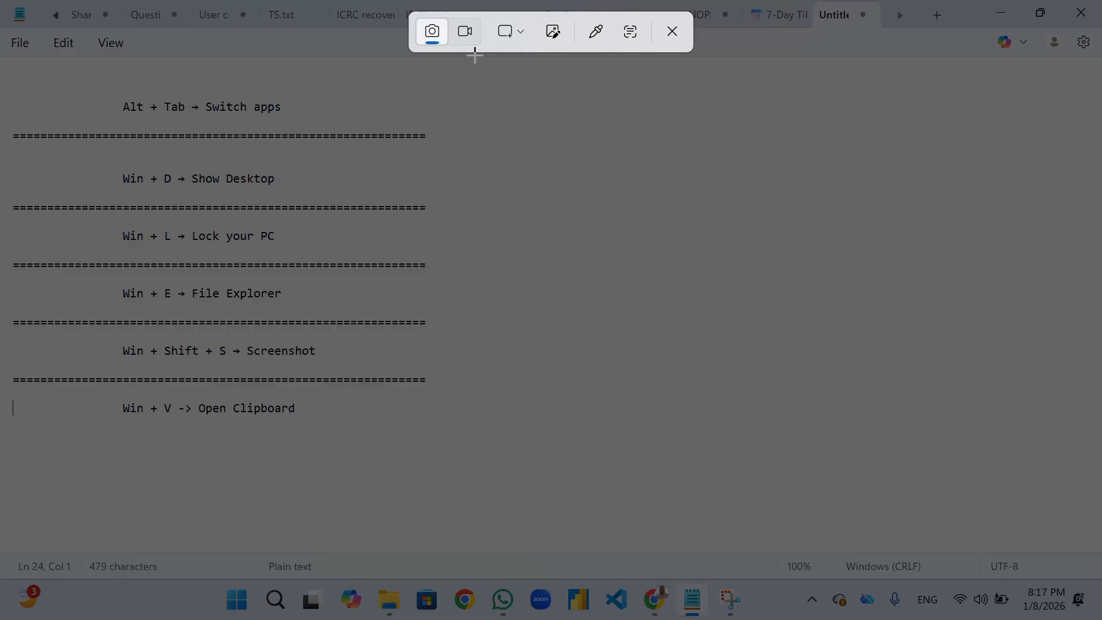
pyautogui.click(464, 32)
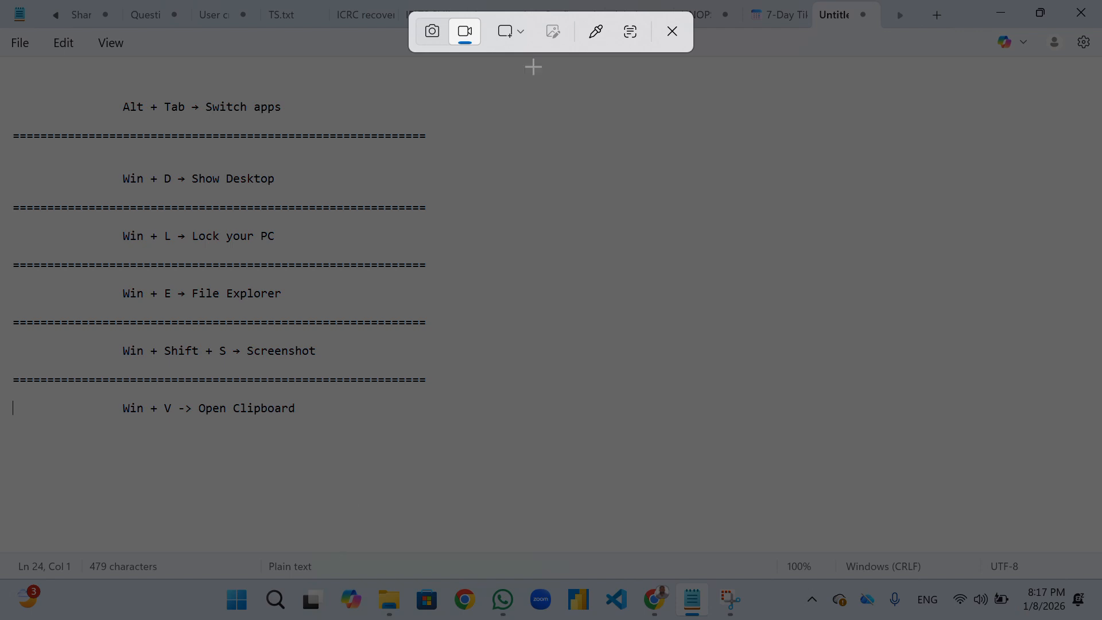
pyautogui.click(518, 32)
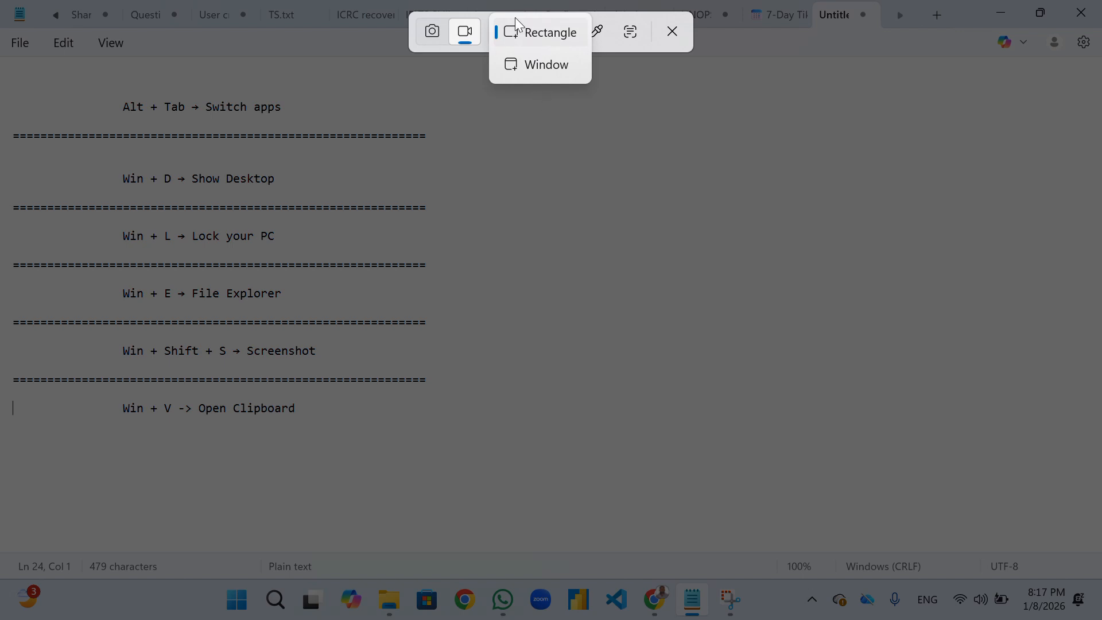
pyautogui.click(576, 122)
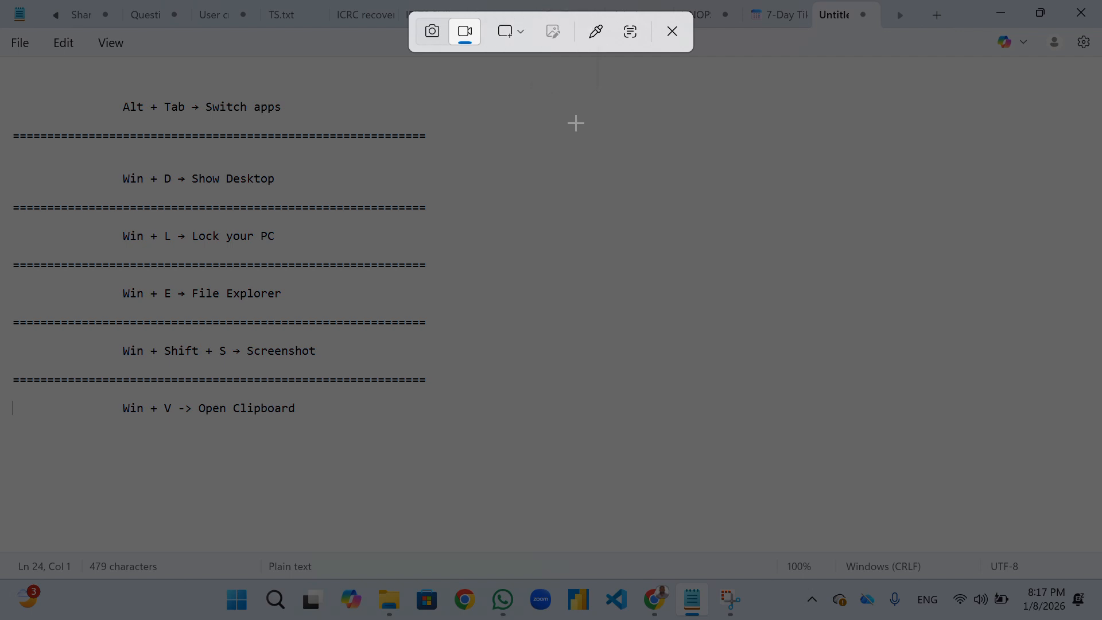
pyautogui.click(673, 30)
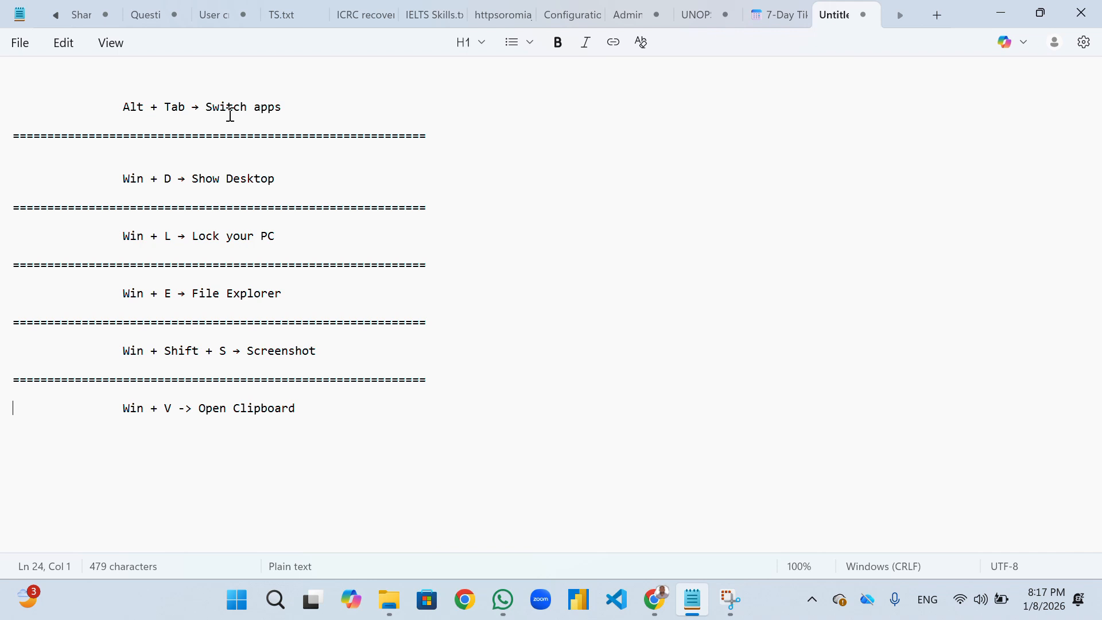
# - Copy the text "Switch apps" from the Alt + Tab line and deselect it
pyautogui.moveTo(207, 105); pyautogui.dragTo(303, 115)
pyautogui.hotkey('ctrl', 'c')
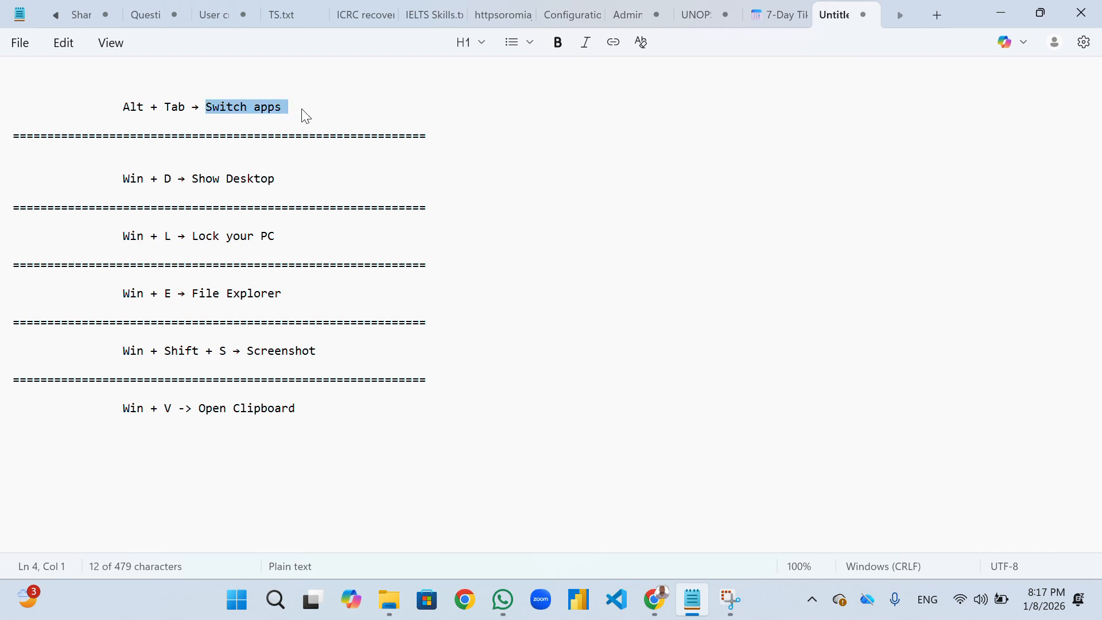
pyautogui.click(612, 115)
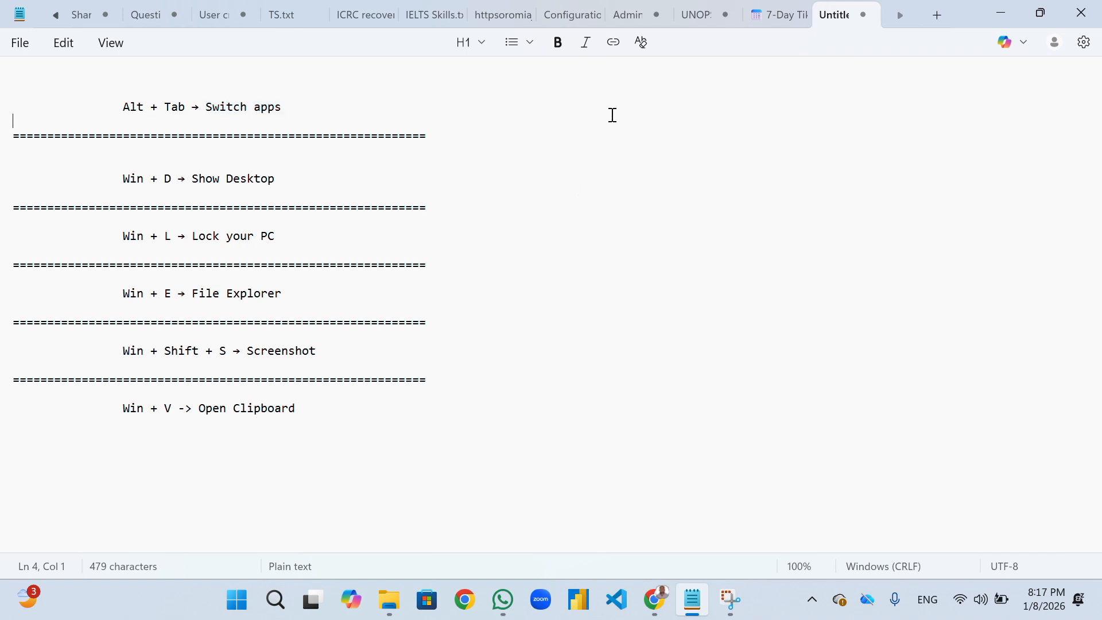
# - Paste the copied text "Switch apps" on a new line below the Win + V entry, leaving a blank line between
pyautogui.click(350, 405)
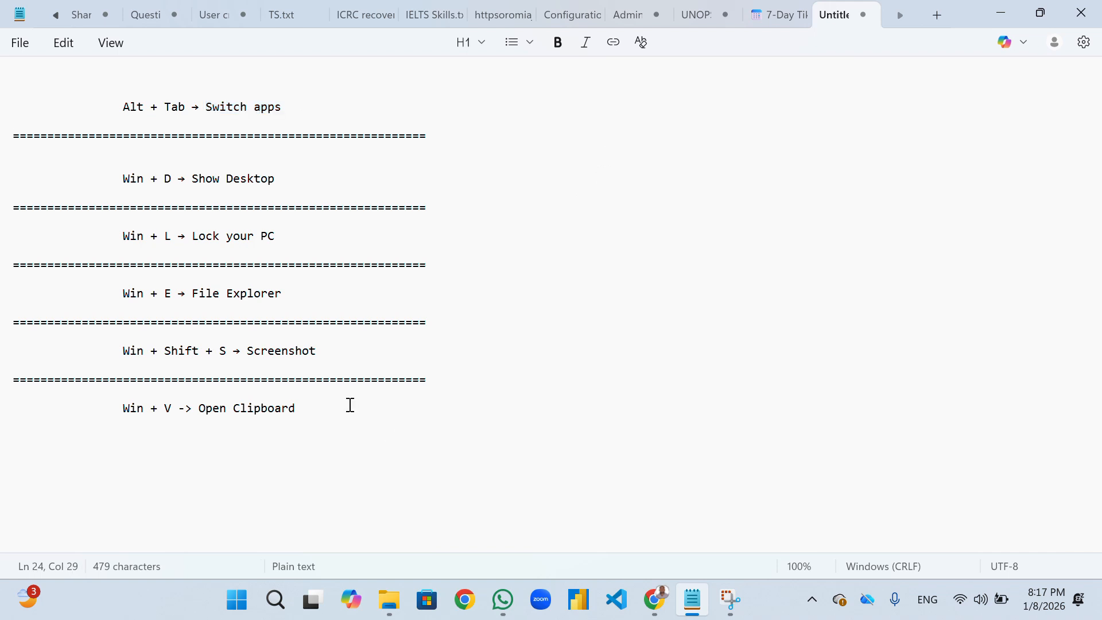
pyautogui.press('Return')
pyautogui.press('Return')
pyautogui.hotkey('ctrl', 'v')
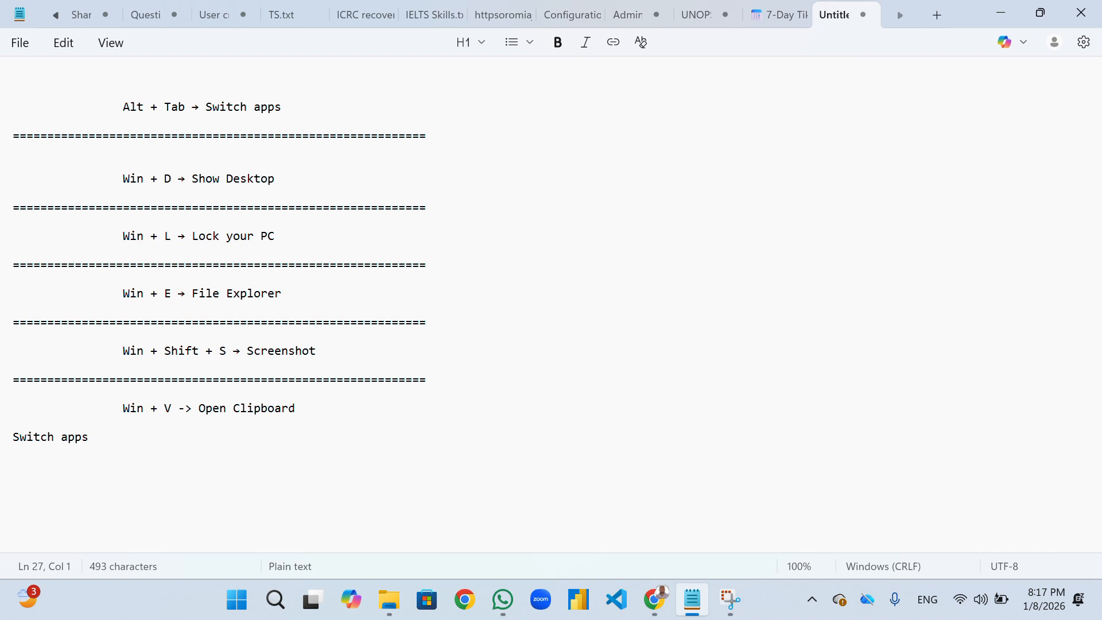
# - Highlight the "Show Desktop" and "Lock your PC" texts one after the other, and delete the pasted "Switch apps" below the list
pyautogui.moveTo(186, 179); pyautogui.dragTo(278, 180)
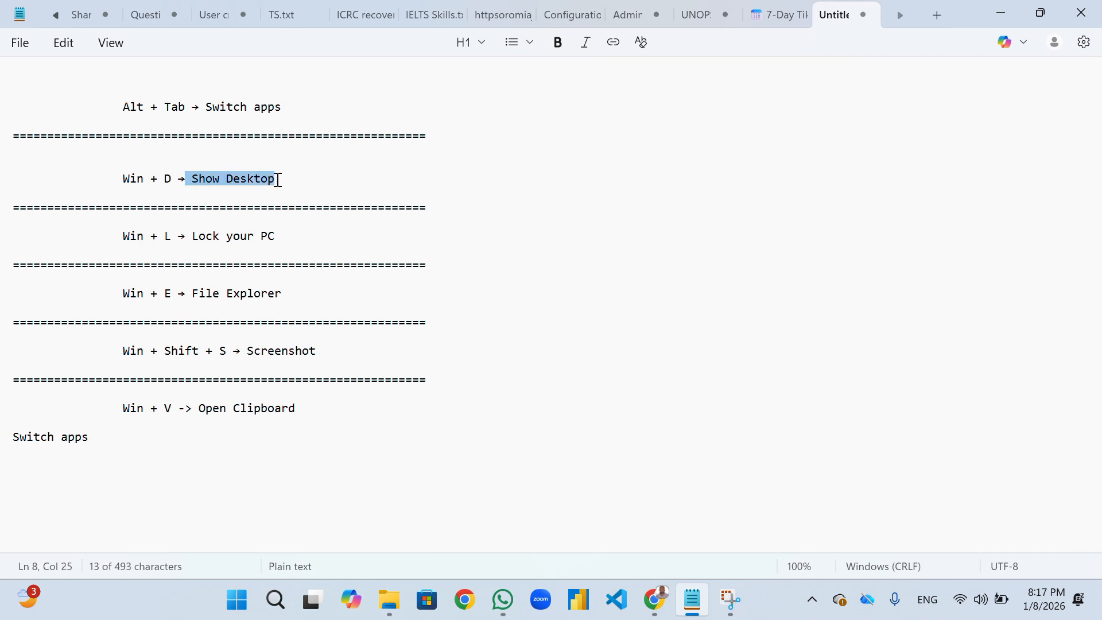
pyautogui.moveTo(187, 236); pyautogui.dragTo(280, 233)
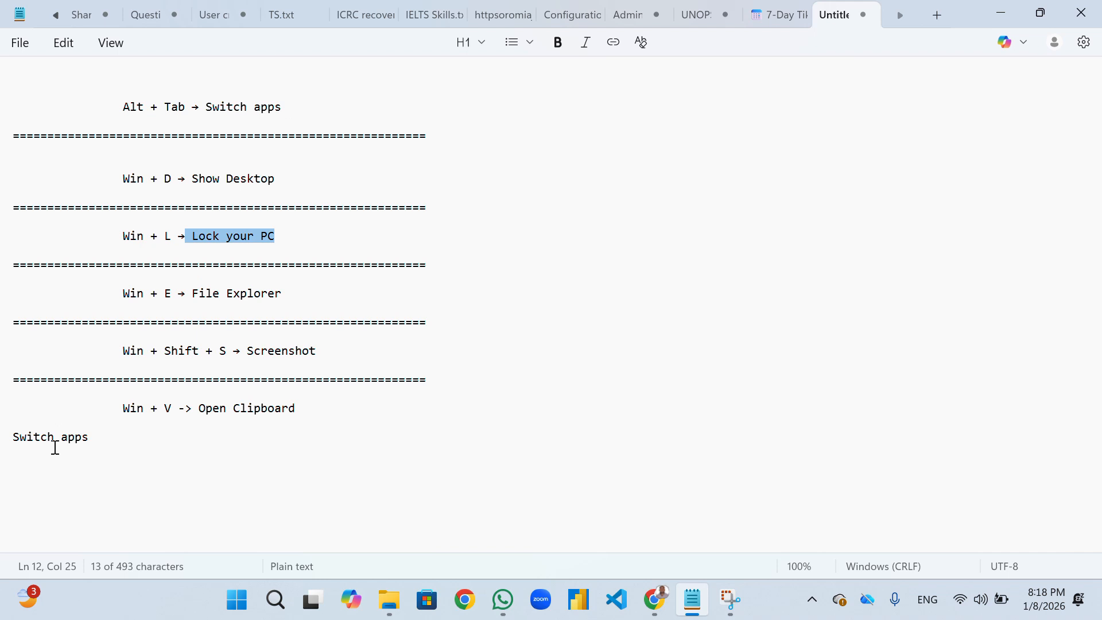
pyautogui.moveTo(90, 437); pyautogui.dragTo(2, 437)
pyautogui.press('BackSpace')
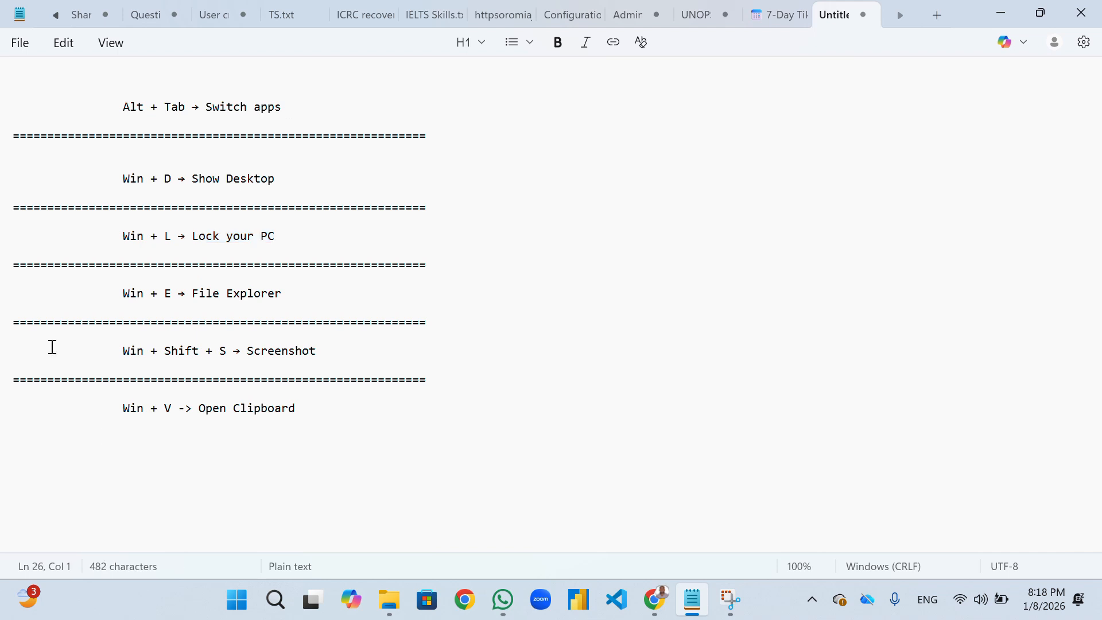
# - Copy the texts "Switch apps", "Show Desktop" and "Lock your PC" separately from their shortcut lines
pyautogui.moveTo(206, 106); pyautogui.dragTo(297, 115)
pyautogui.press('super+c')
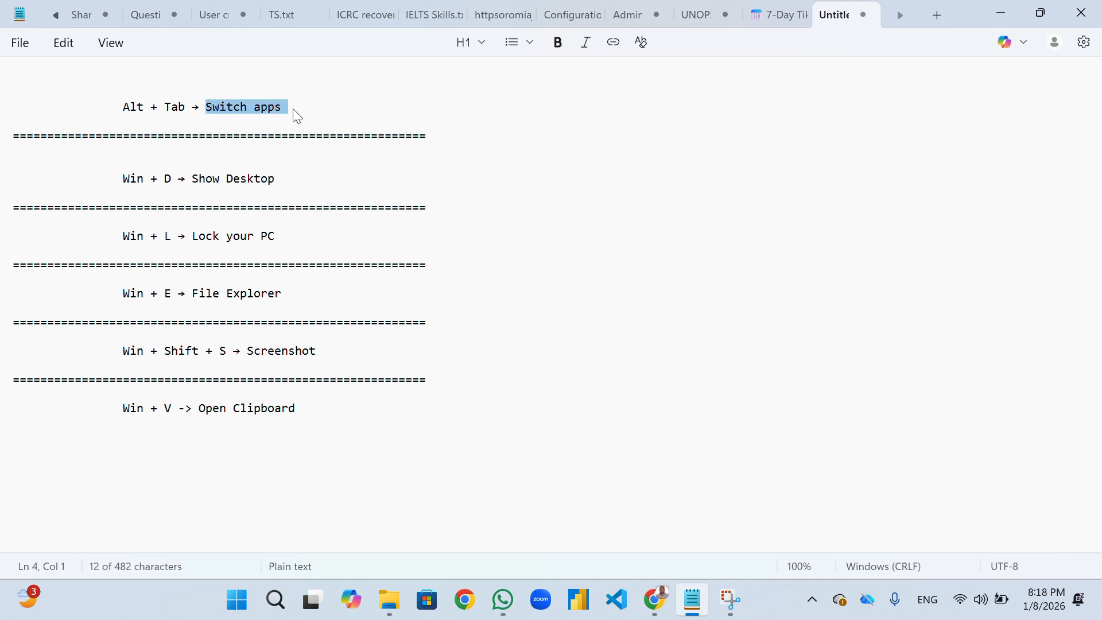
pyautogui.moveTo(192, 179); pyautogui.dragTo(290, 186)
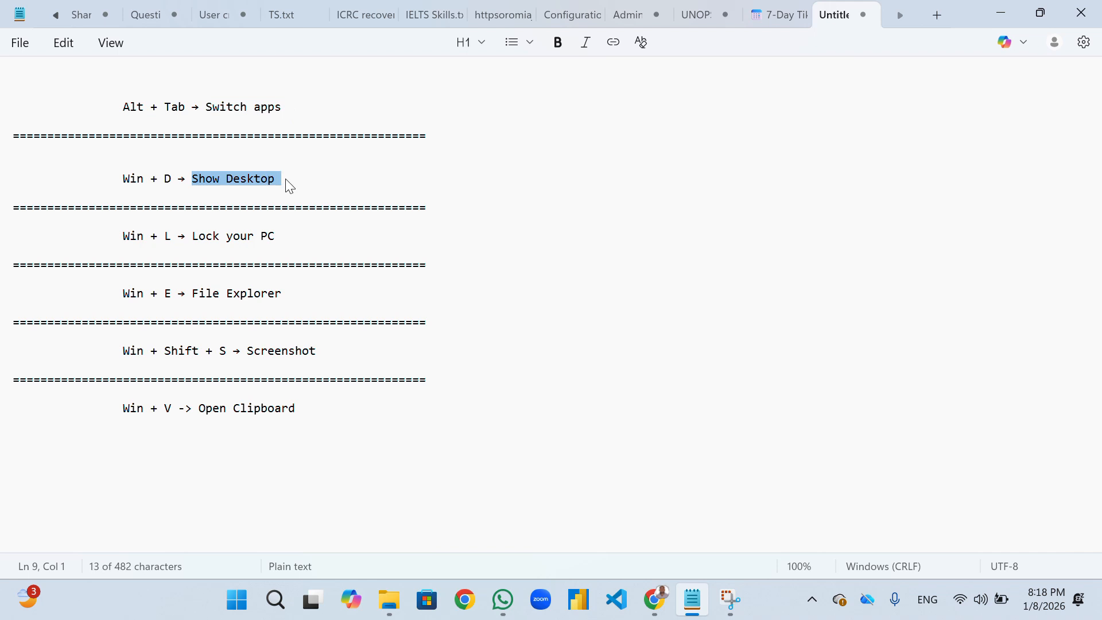
pyautogui.click(198, 237)
pyautogui.moveTo(198, 236); pyautogui.dragTo(288, 240)
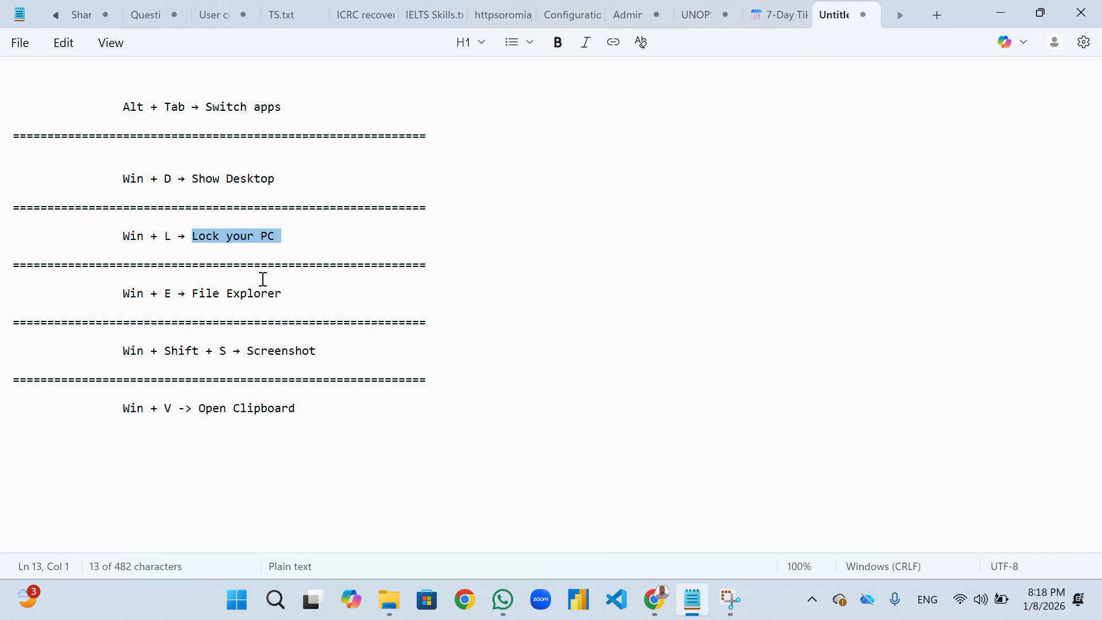
# - Insert "Switch apps" from the clipboard history on the empty last line below the shortcut list
pyautogui.click(98, 458)
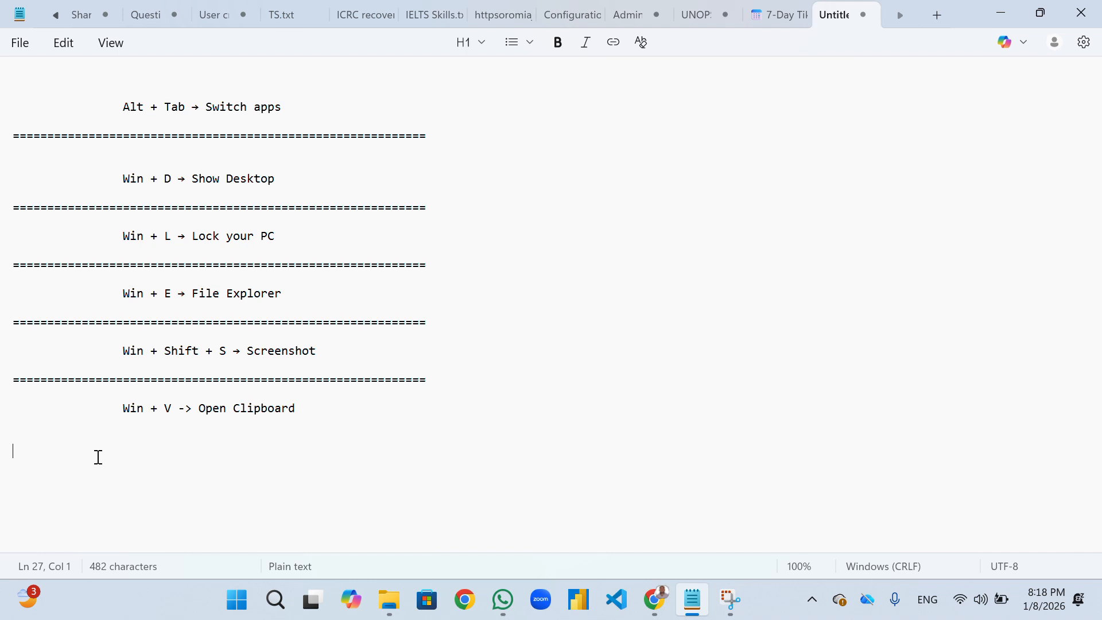
pyautogui.press('super+v')
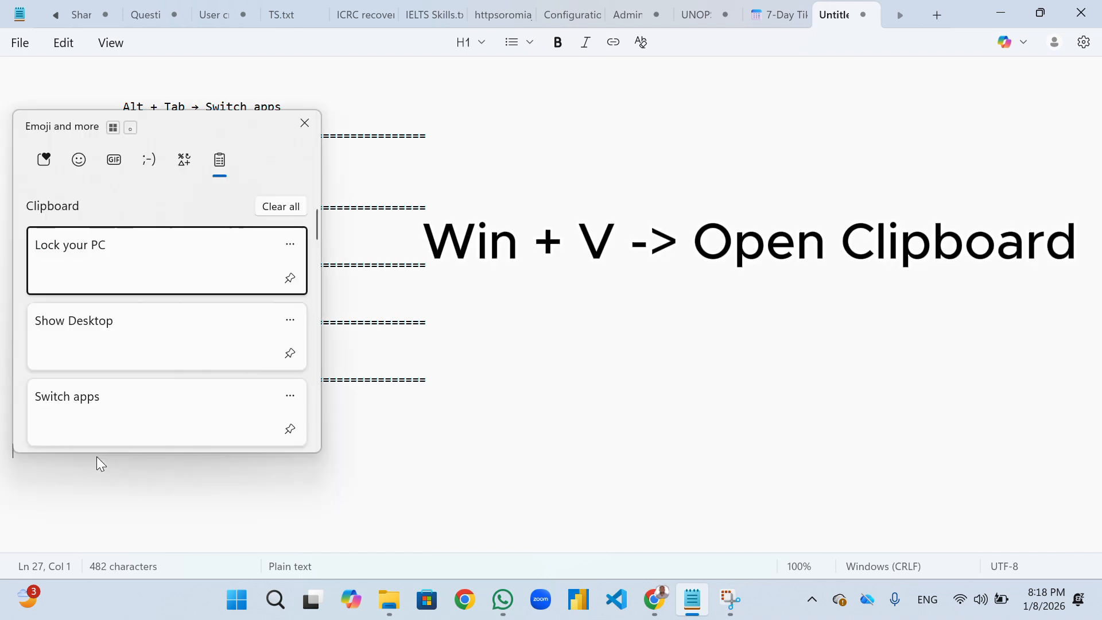
pyautogui.moveTo(174, 122); pyautogui.dragTo(355, 125)
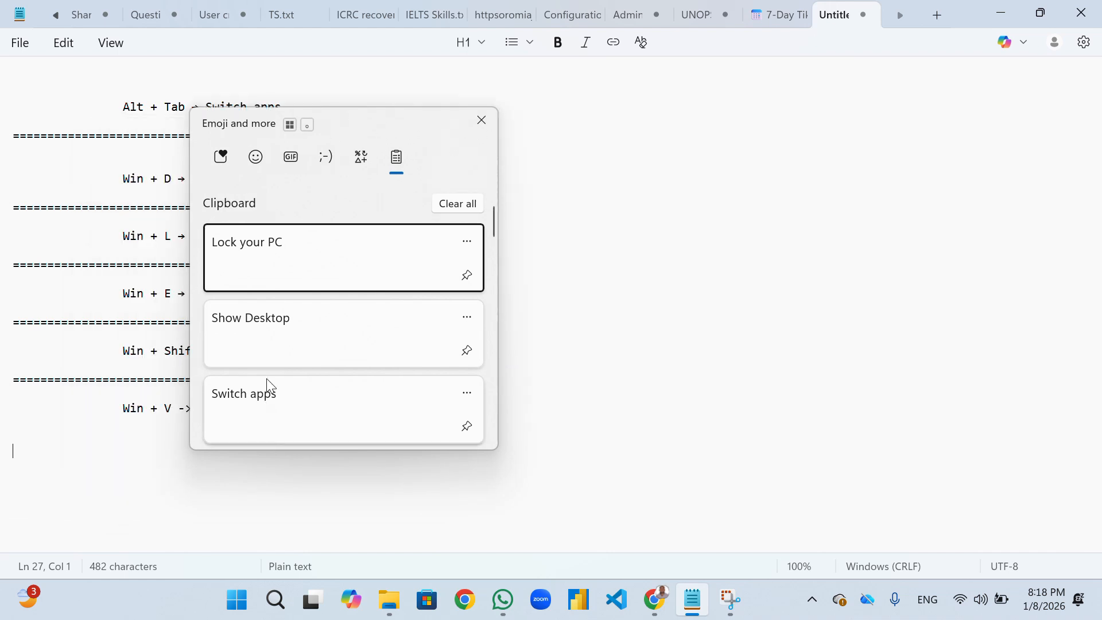
pyautogui.scroll(-1, 301, 369)
pyautogui.scroll(-1, 300, 367)
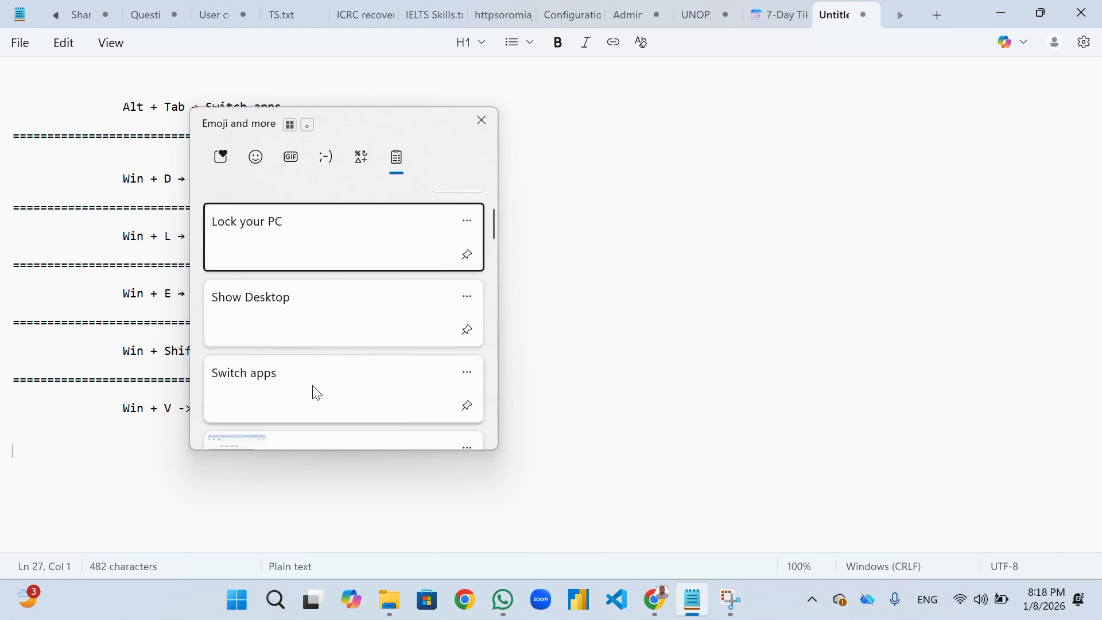
pyautogui.click(260, 374)
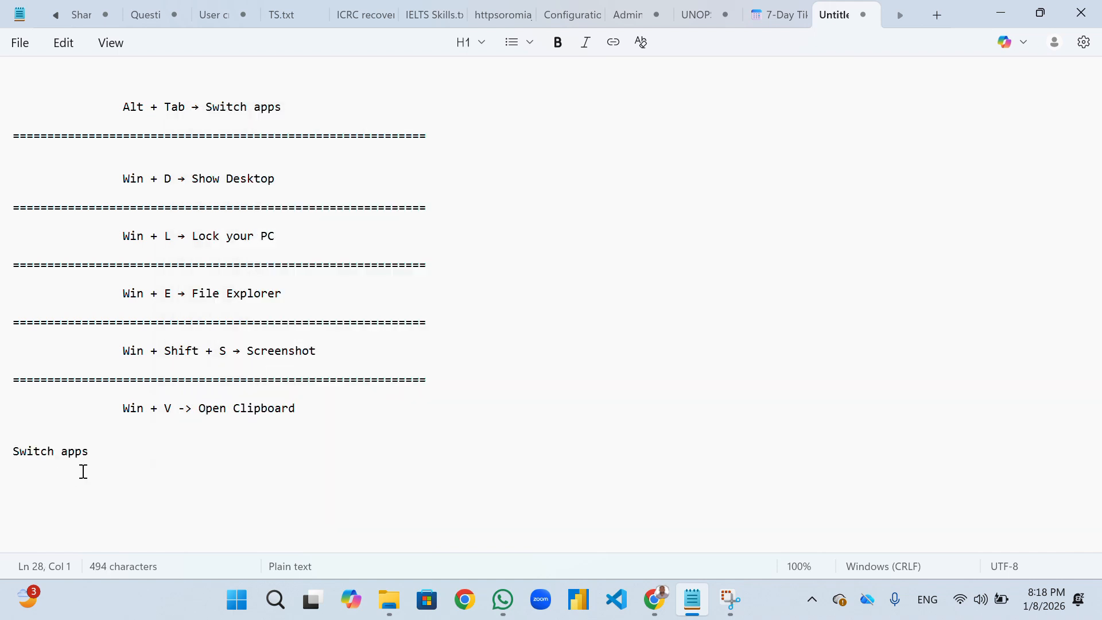
# - Open the clipboard history again to view its entries and categories, and close it without pasting
pyautogui.press('super+v')
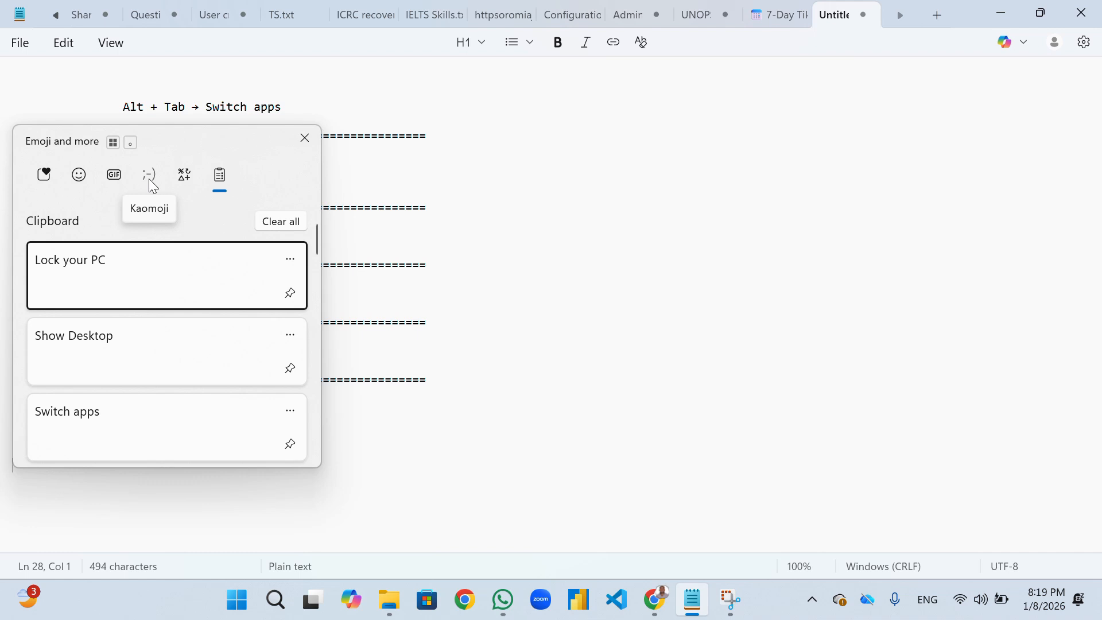
pyautogui.click(305, 137)
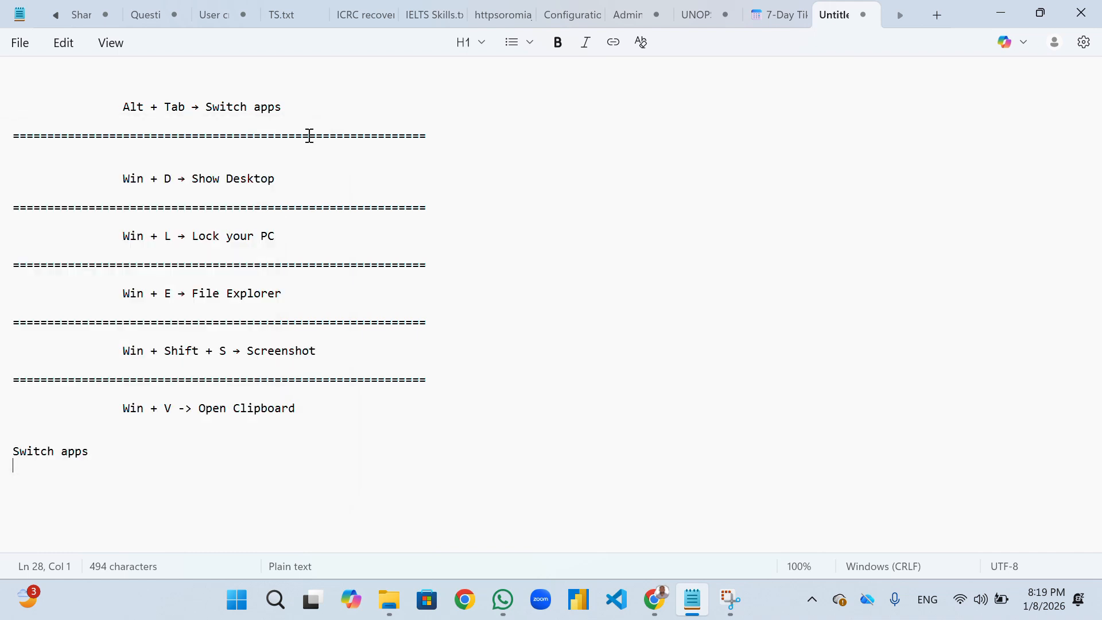